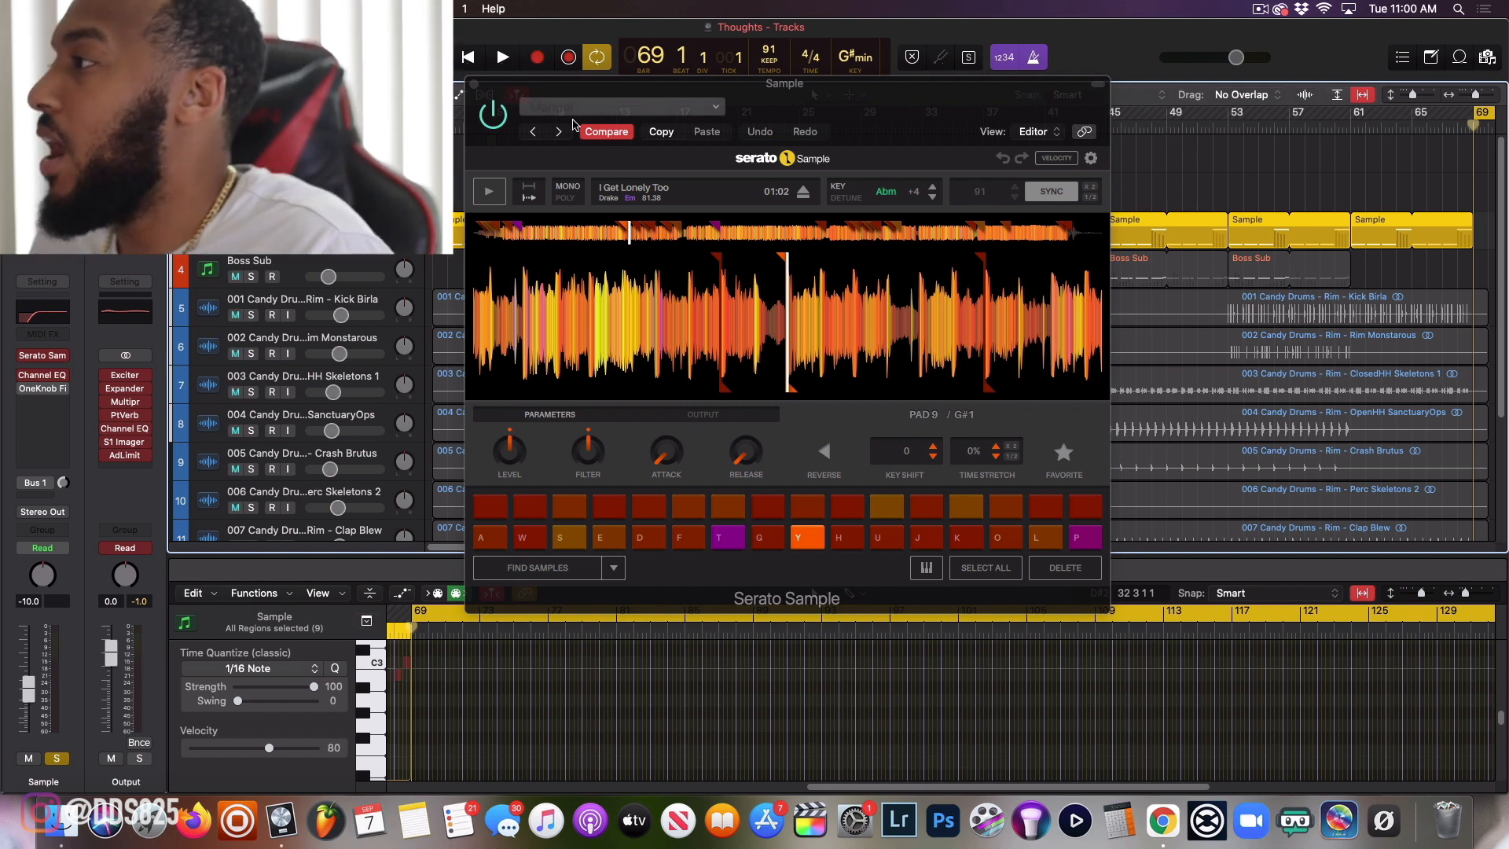
# - Reposition the Serato Sample window beside the track list and look over the arrangement from the Boss Sub to the Output track
pyautogui.moveTo(821, 102); pyautogui.dragTo(1098, 158)
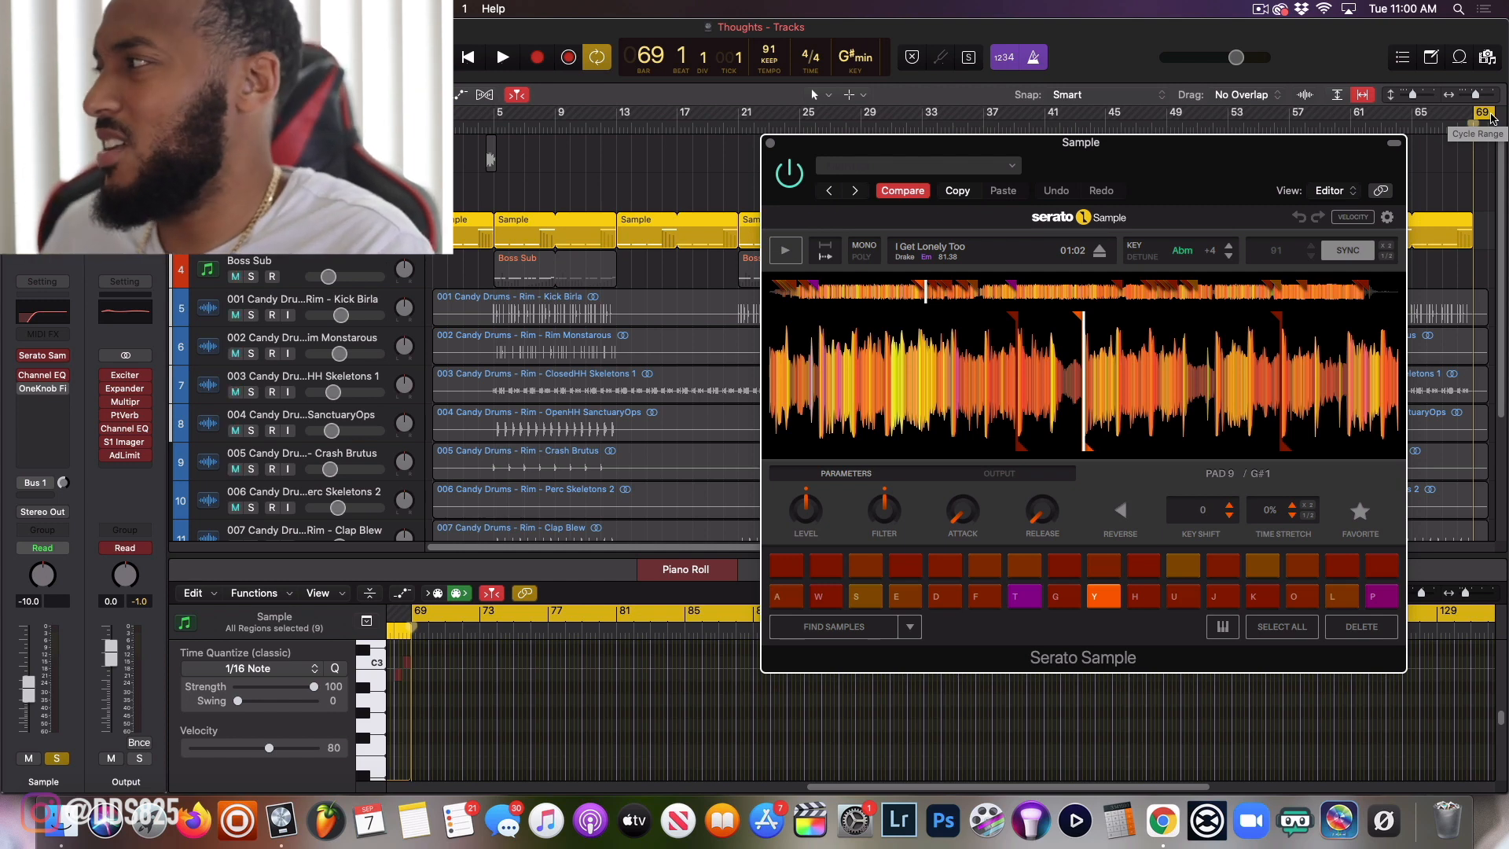
pyautogui.moveTo(1491, 118); pyautogui.dragTo(464, 159)
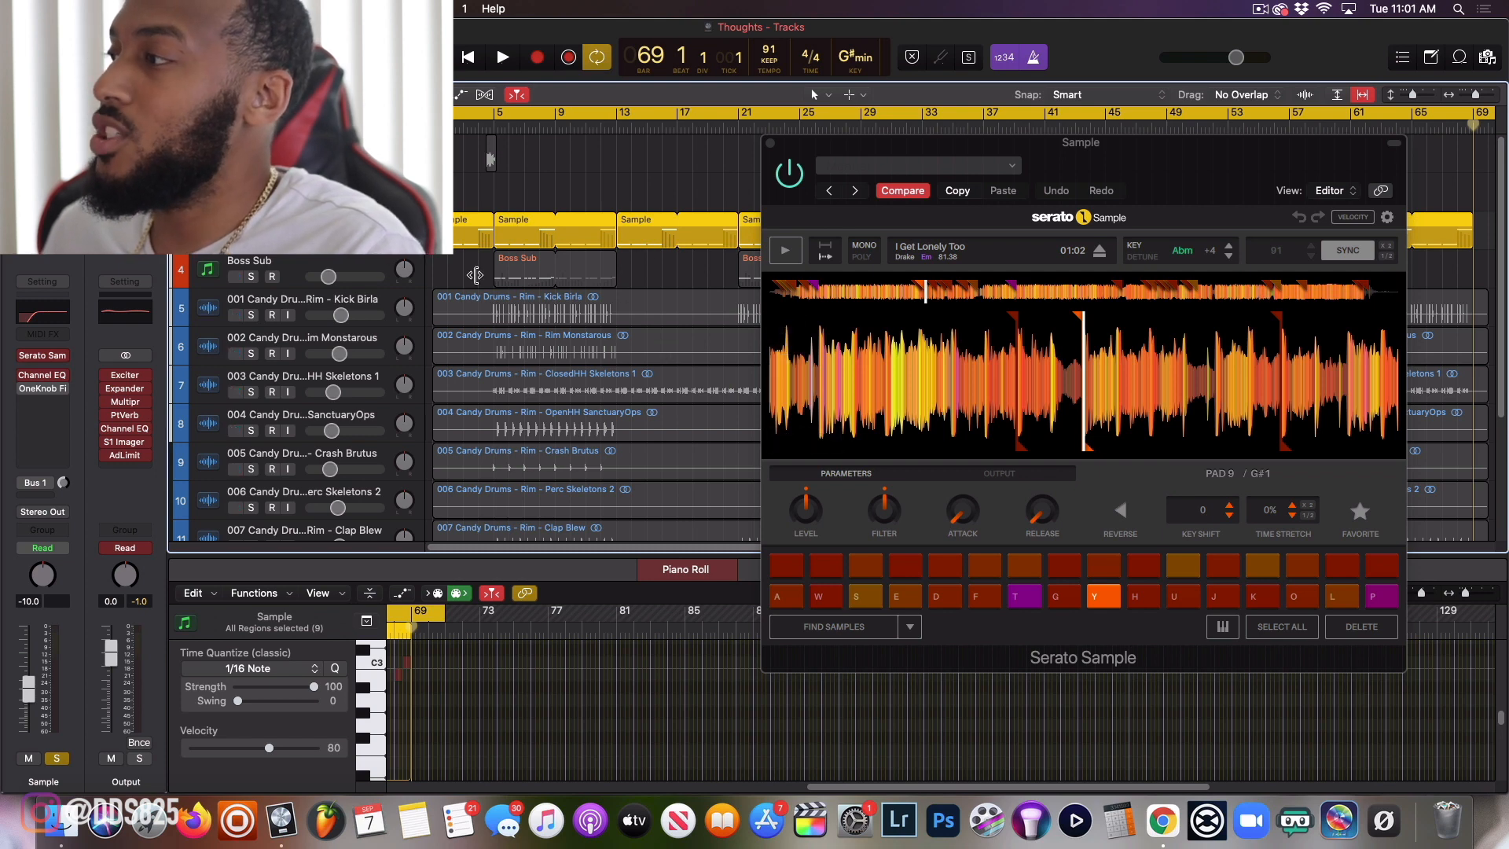
pyautogui.scroll(-3, 464, 311)
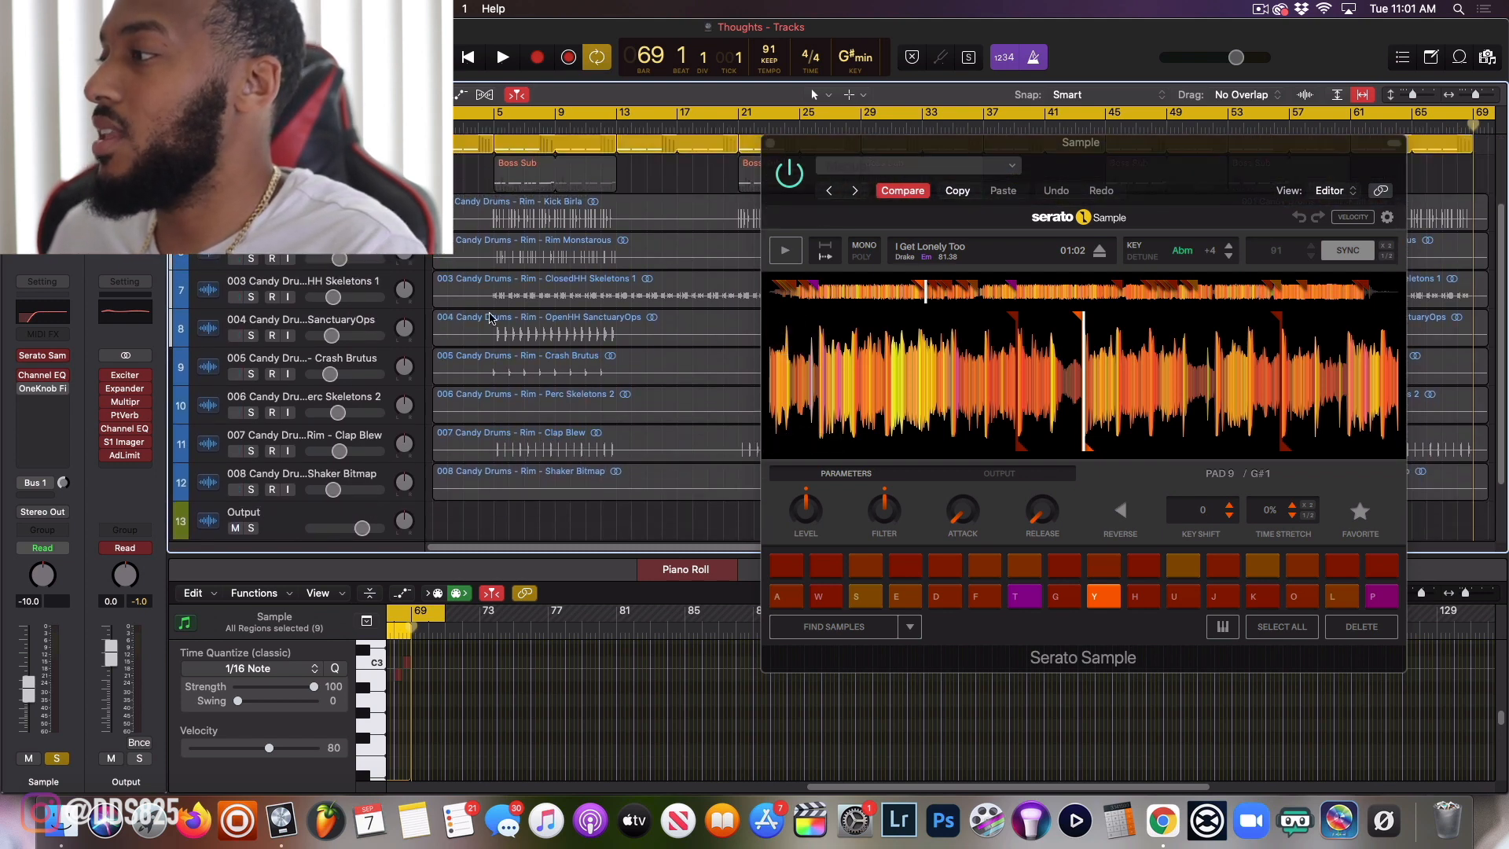
pyautogui.scroll(3, 597, 307)
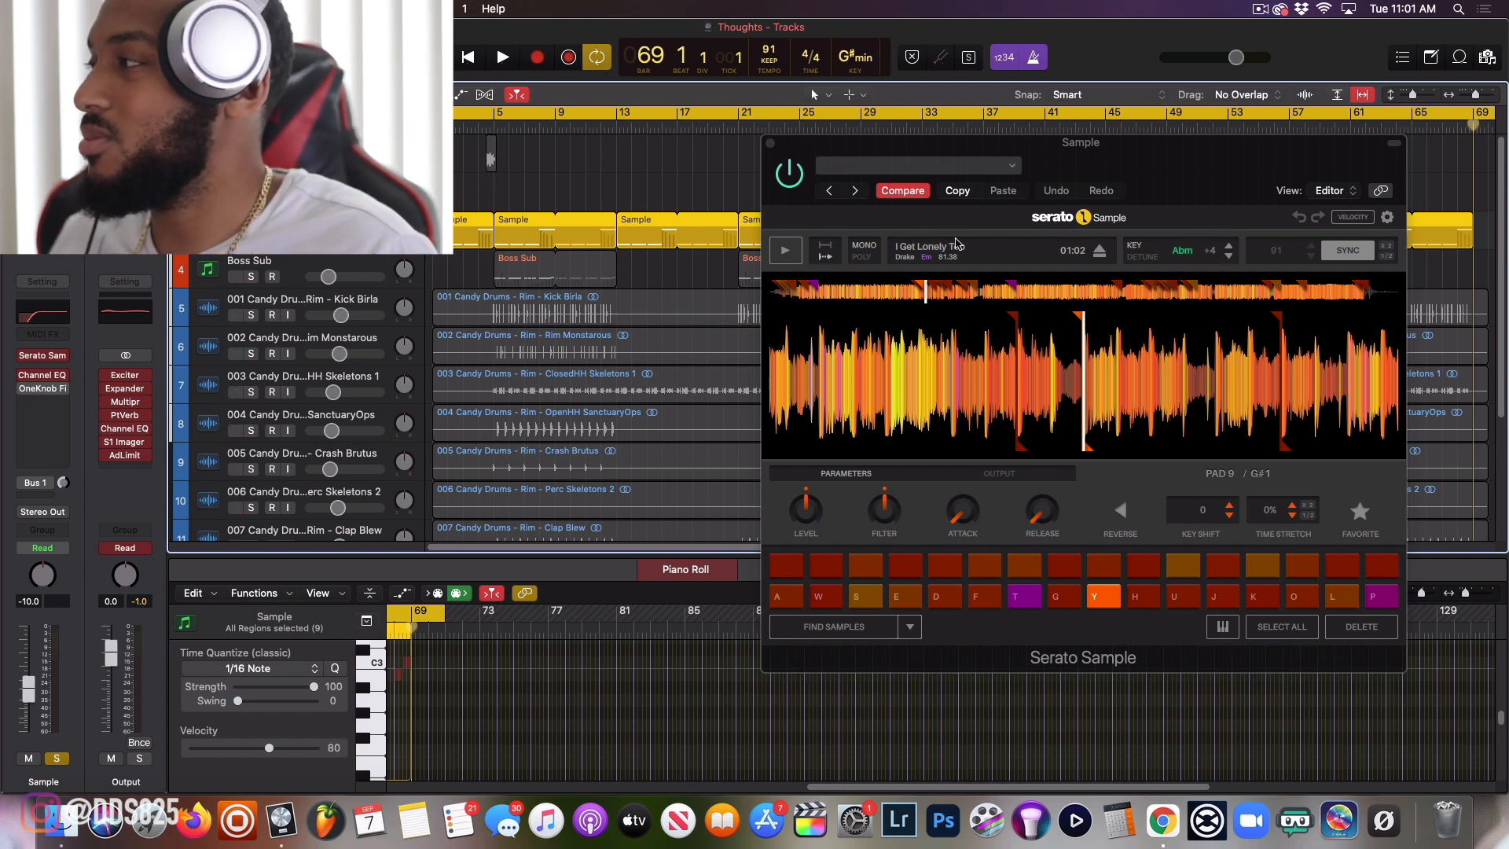
pyautogui.moveTo(1097, 172); pyautogui.dragTo(1009, 142)
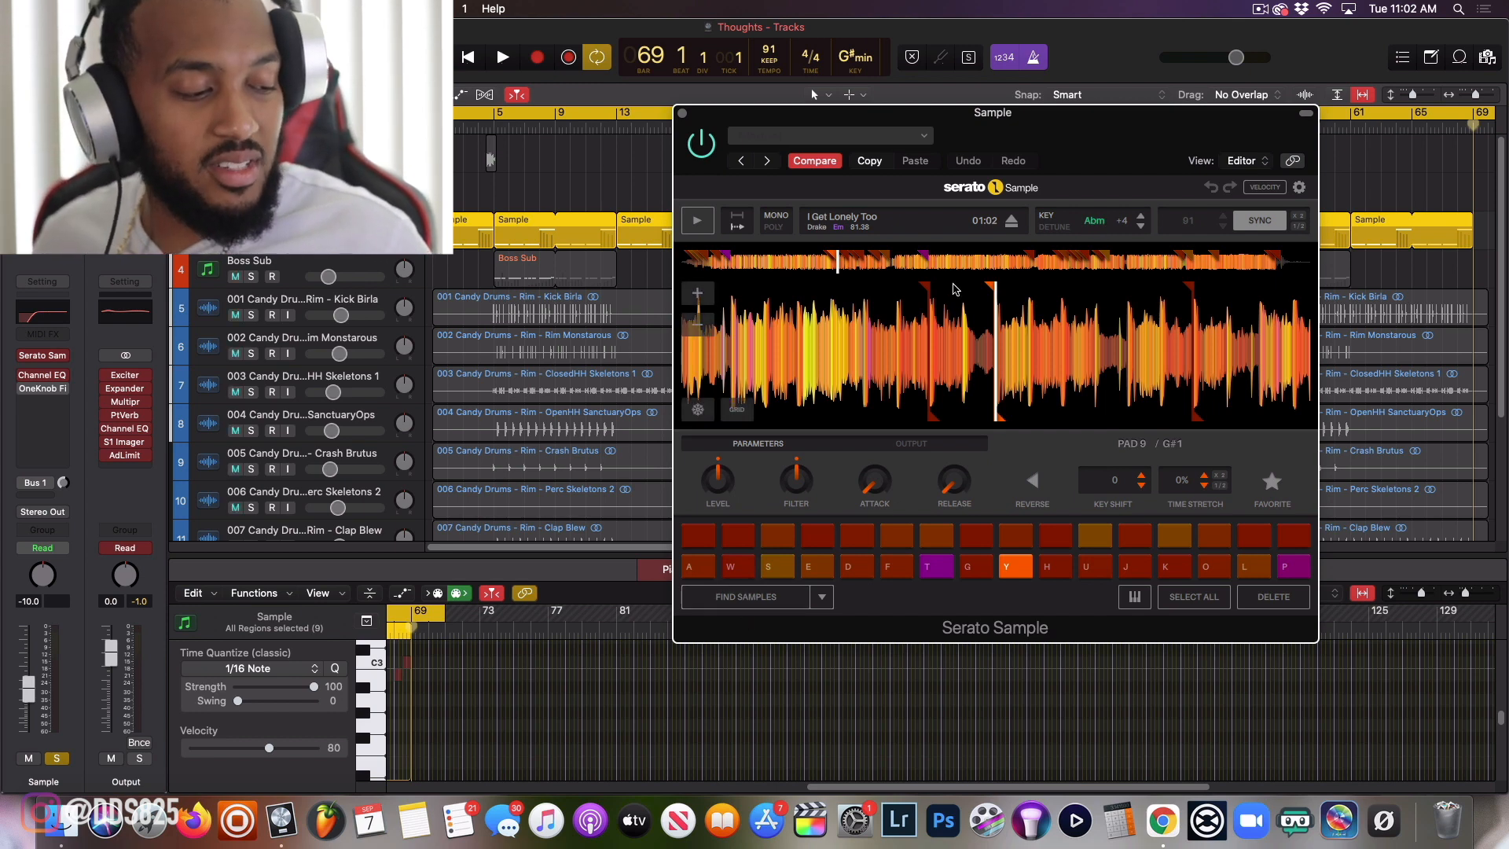
# - Audition the chopped sample by triggering the Serato Sample pads in sequence, finishing with pad 1
pyautogui.press('a')
pyautogui.press('w')
pyautogui.press('s')
pyautogui.press('e')
pyautogui.press('d')
pyautogui.press('f')
pyautogui.press('t')
pyautogui.press('g')
pyautogui.press('y')
pyautogui.press('h')
pyautogui.press('u')
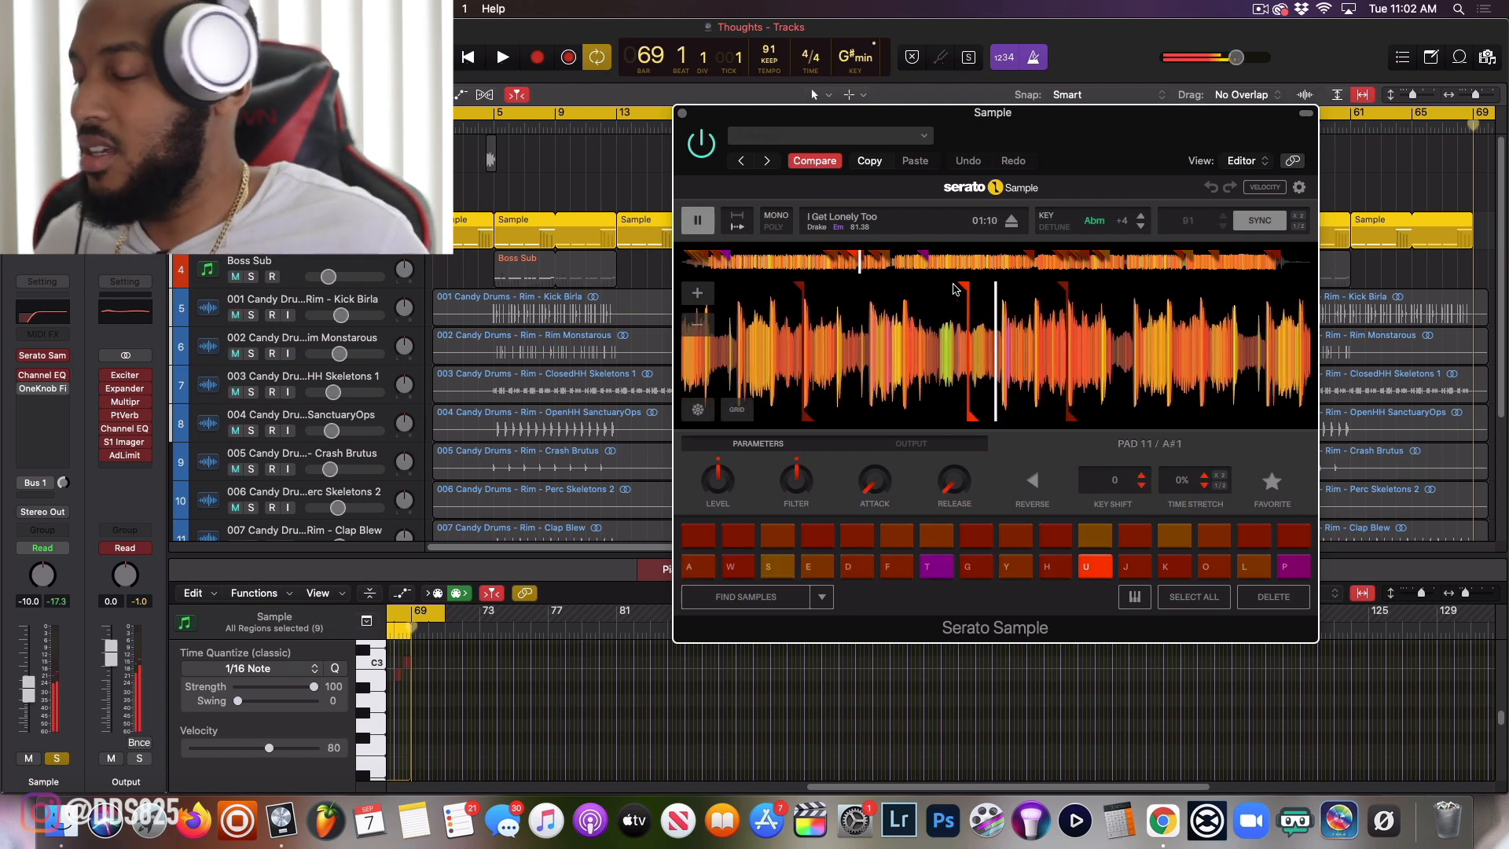
pyautogui.press('j')
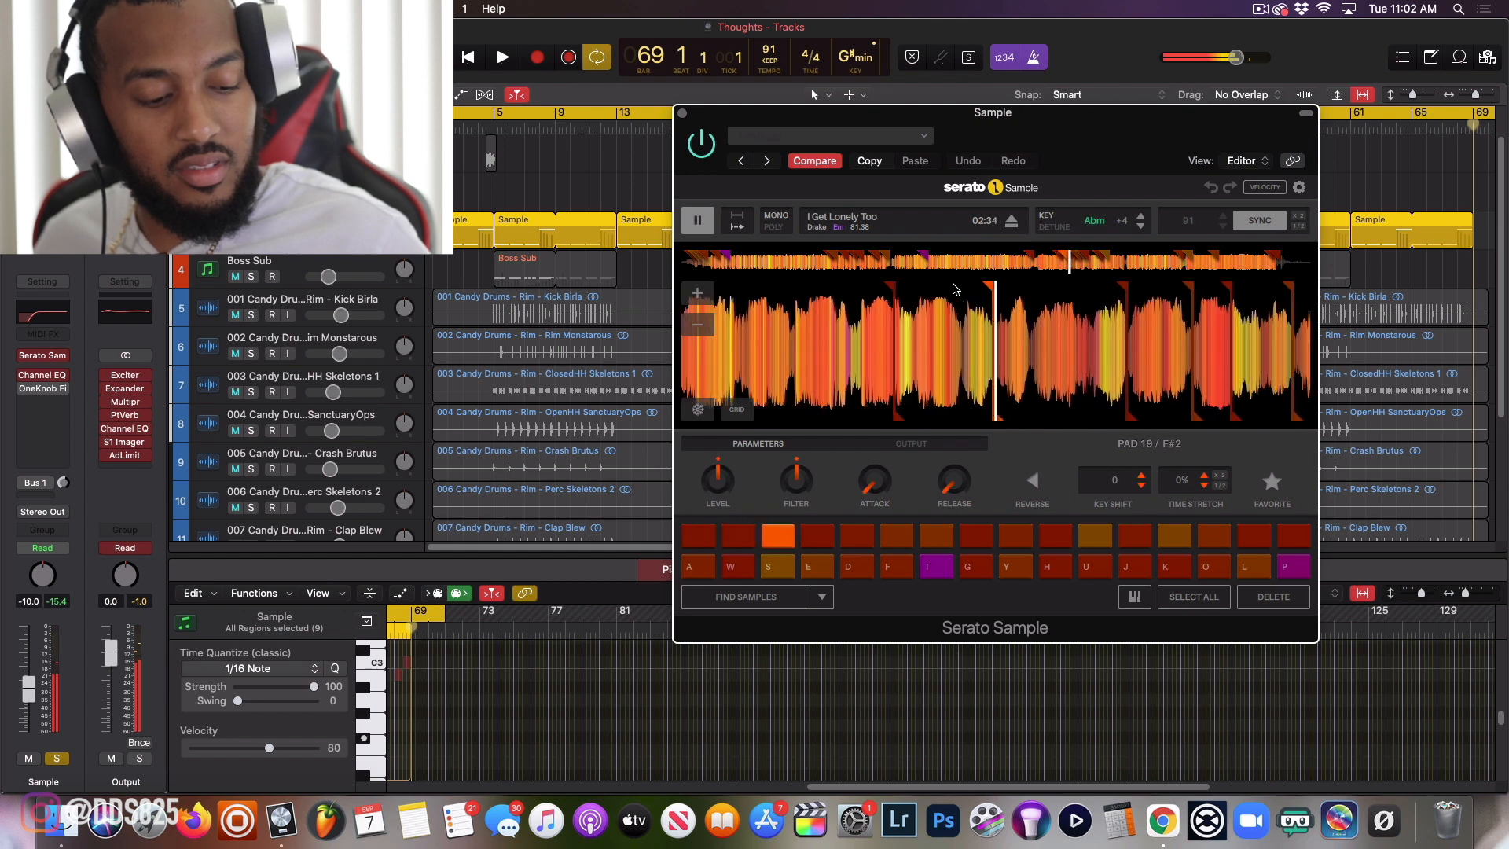
pyautogui.press('a')
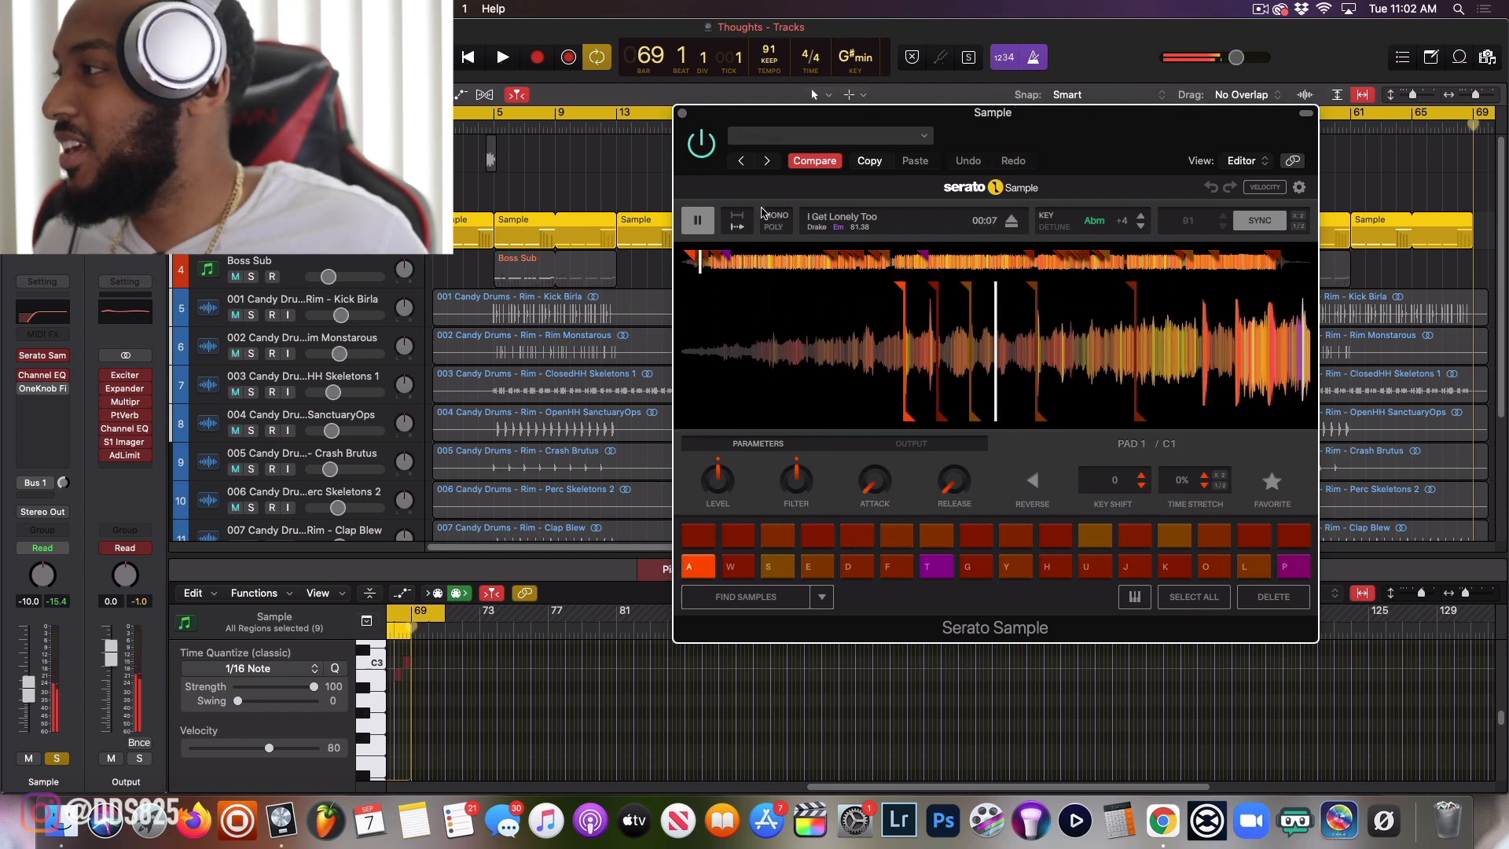
# - Switch the Serato Sample playback mode so pads sound only while held, and test it on pads 1 and 3
pyautogui.click(739, 220)
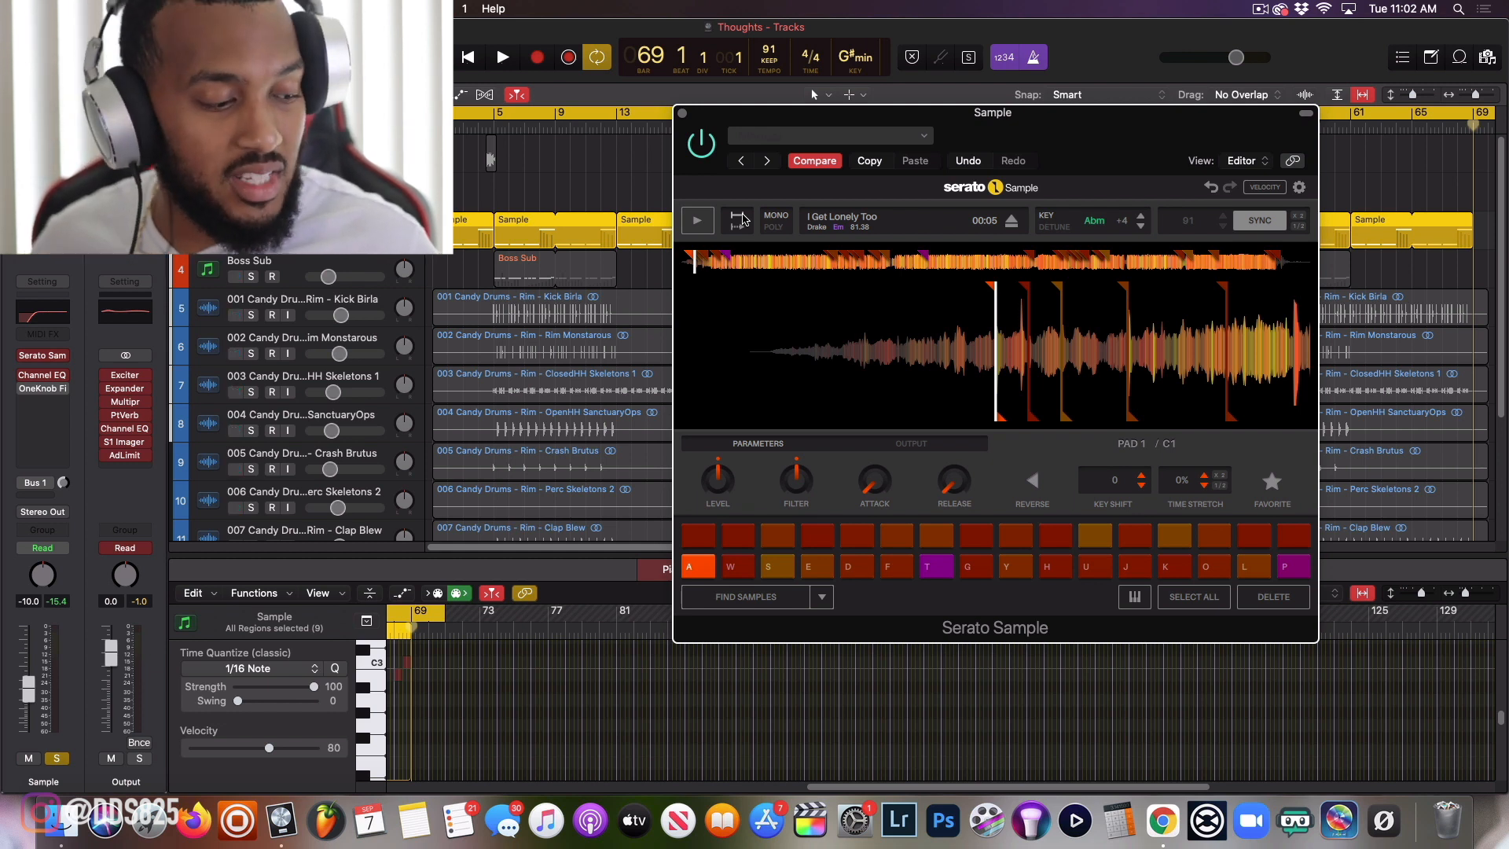
pyautogui.click(742, 219)
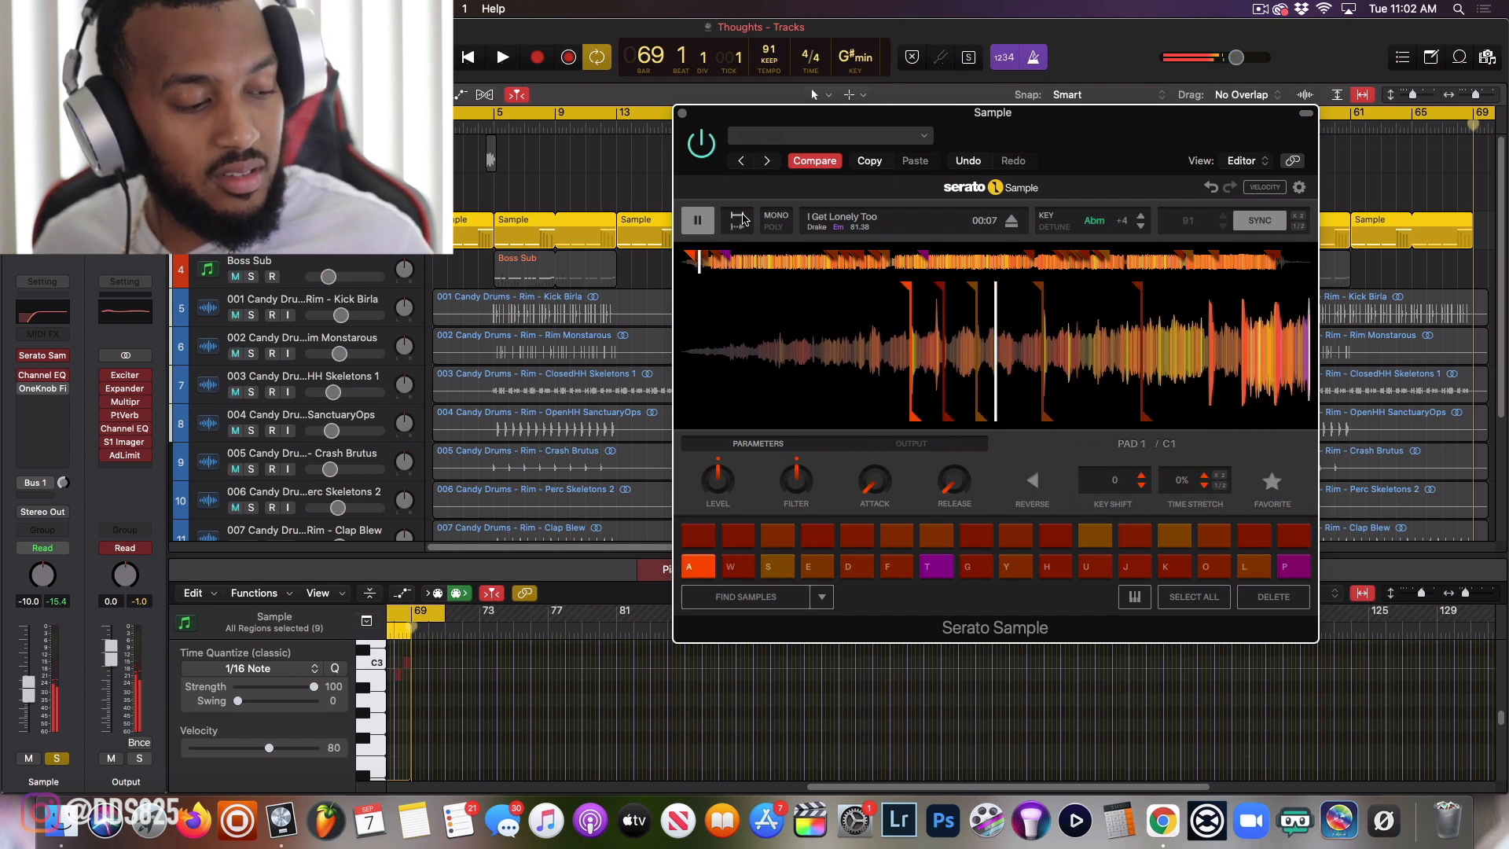
pyautogui.press('s')
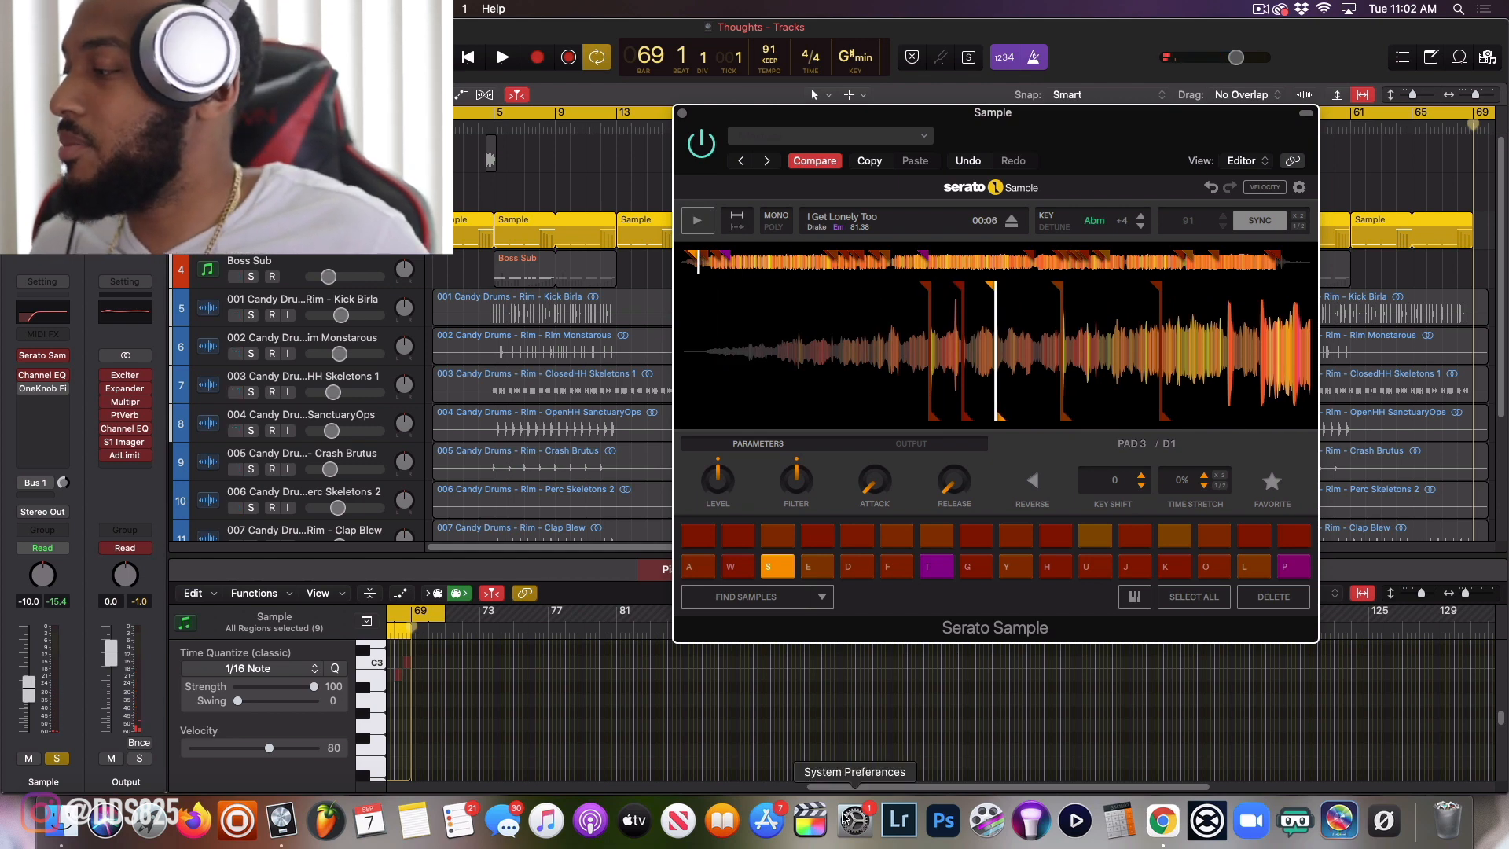
# - Examine the Sample regions' MIDI notes in the piano roll from bar 1, across the low and high octaves
pyautogui.moveTo(847, 787); pyautogui.dragTo(404, 754)
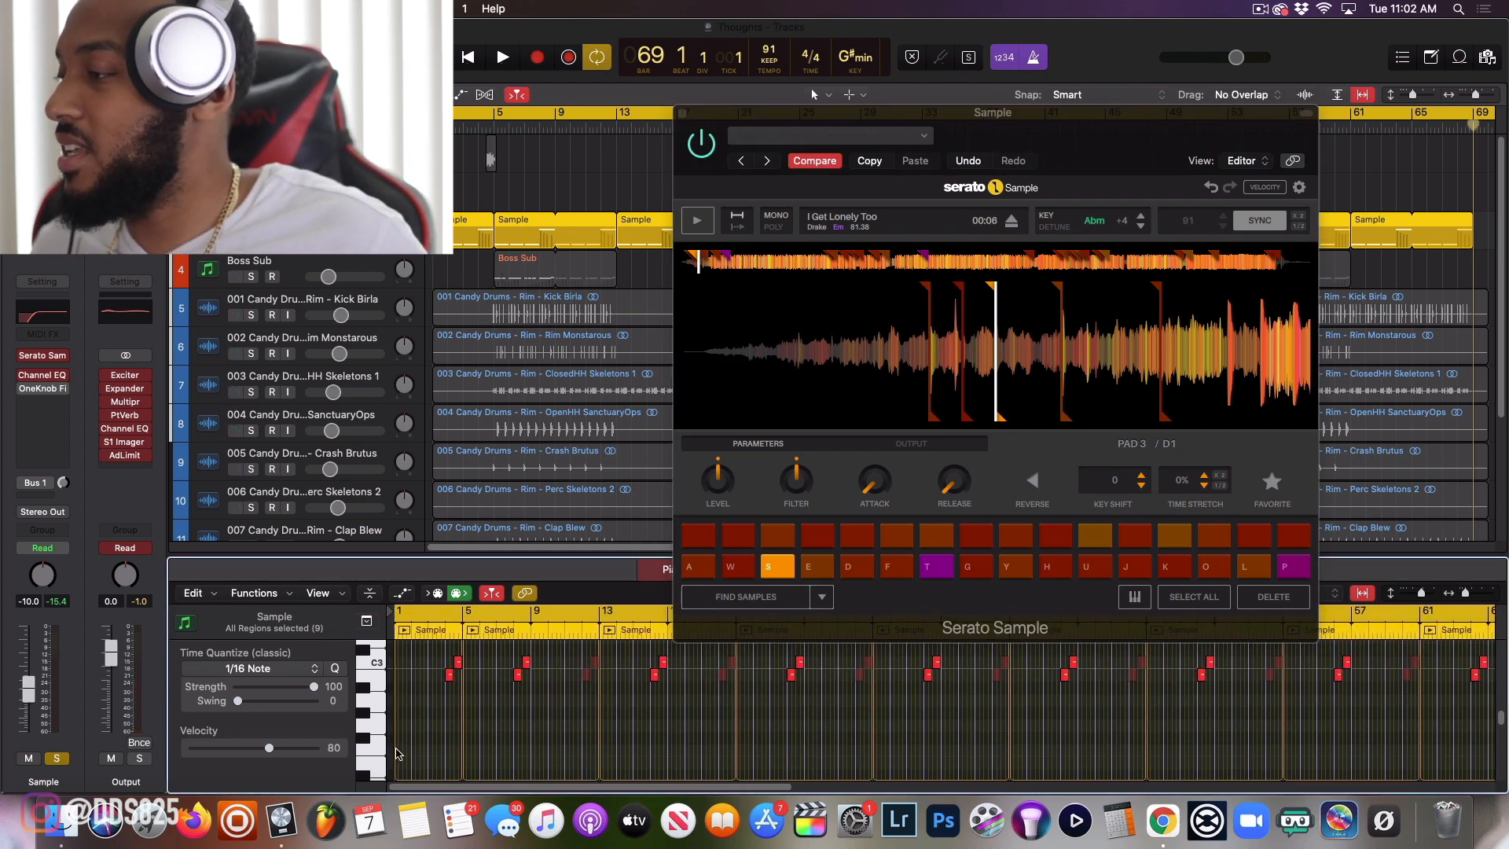
pyautogui.scroll(3, 445, 713)
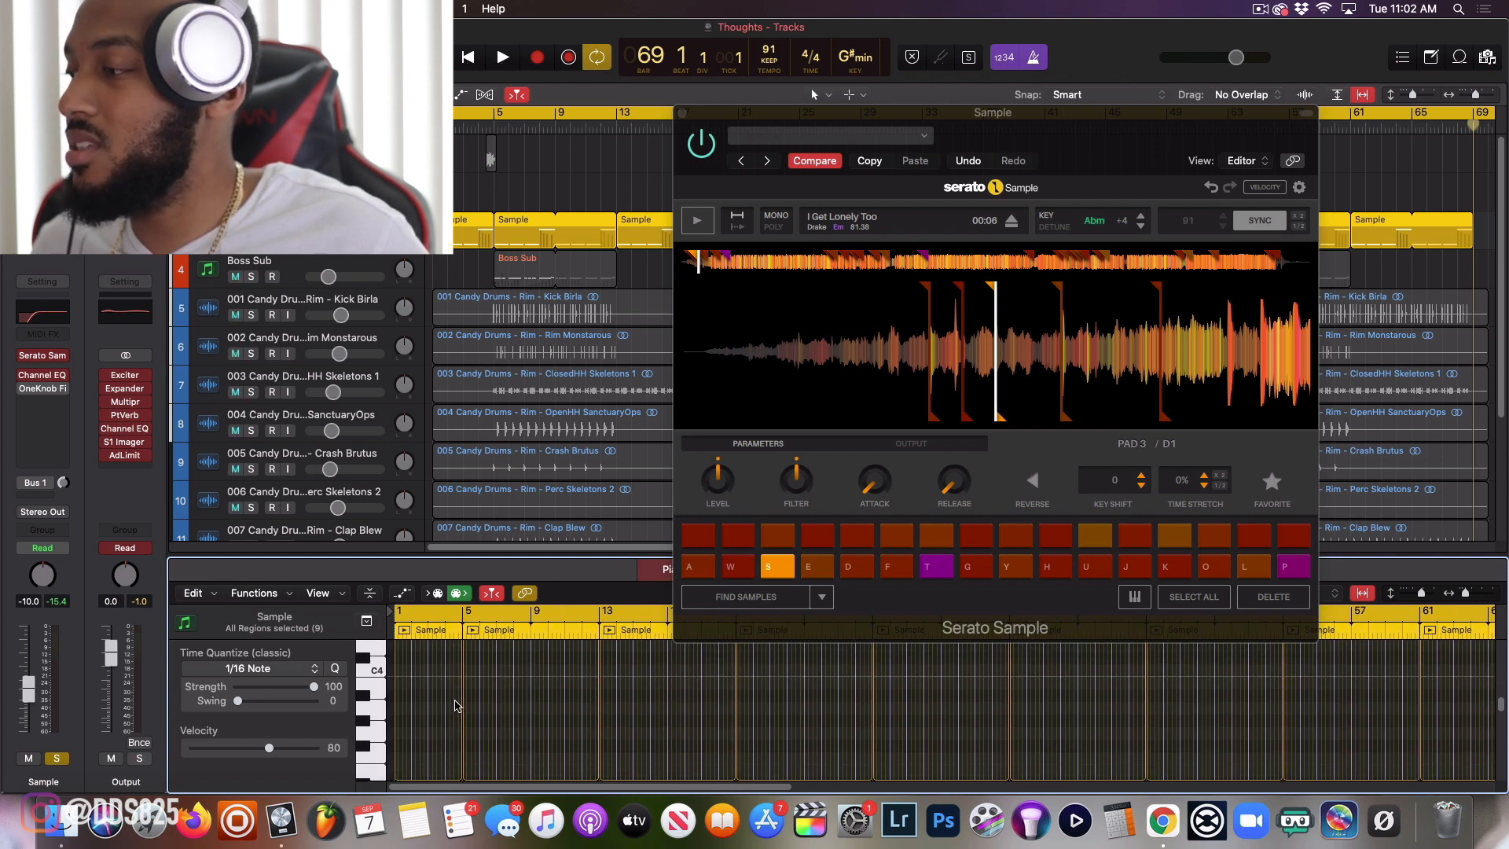
pyautogui.scroll(-5, 456, 705)
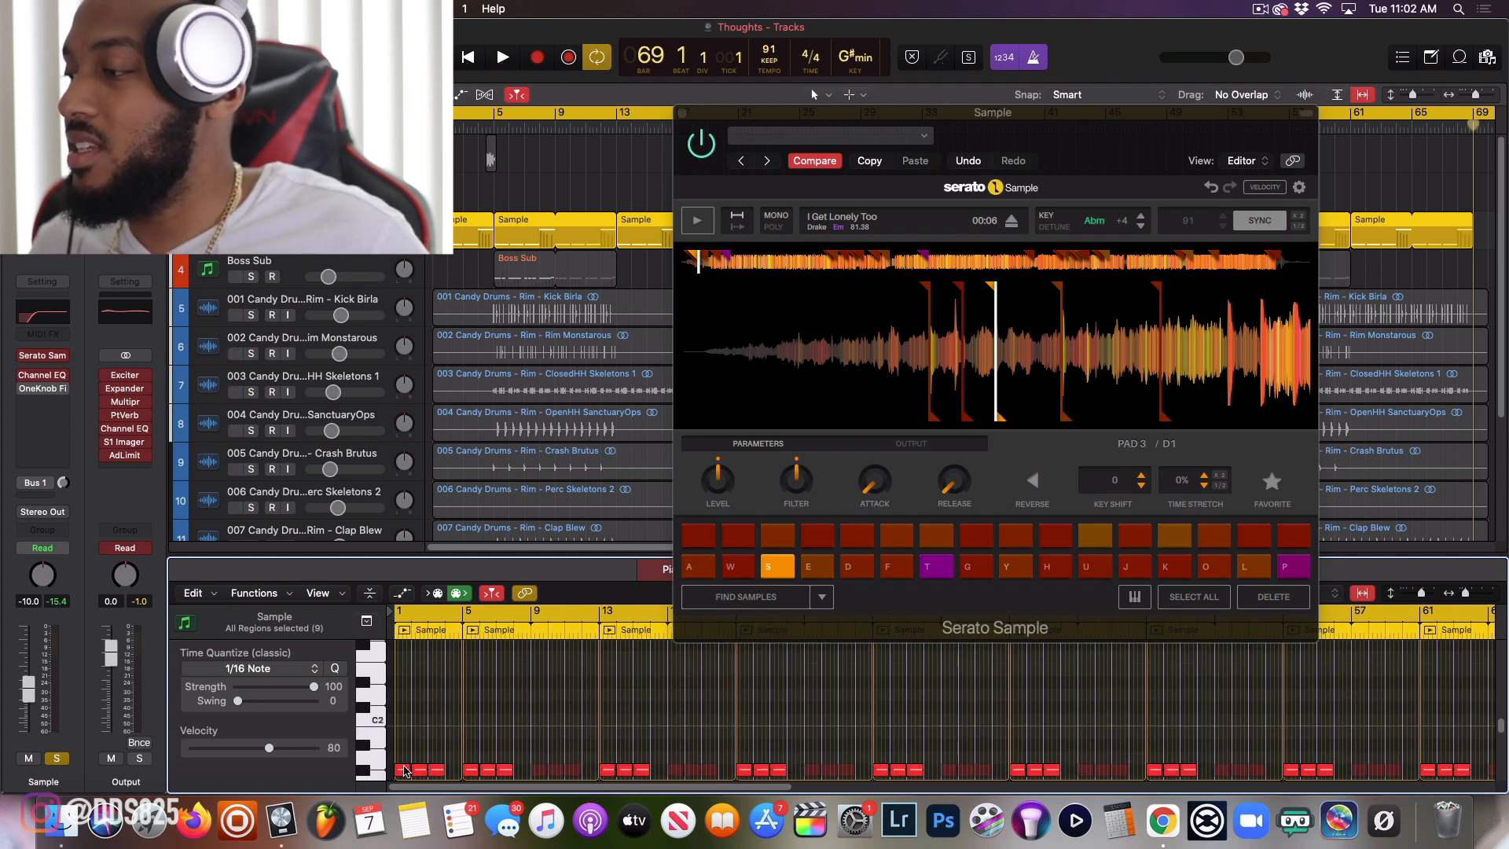
pyautogui.scroll(5, 414, 760)
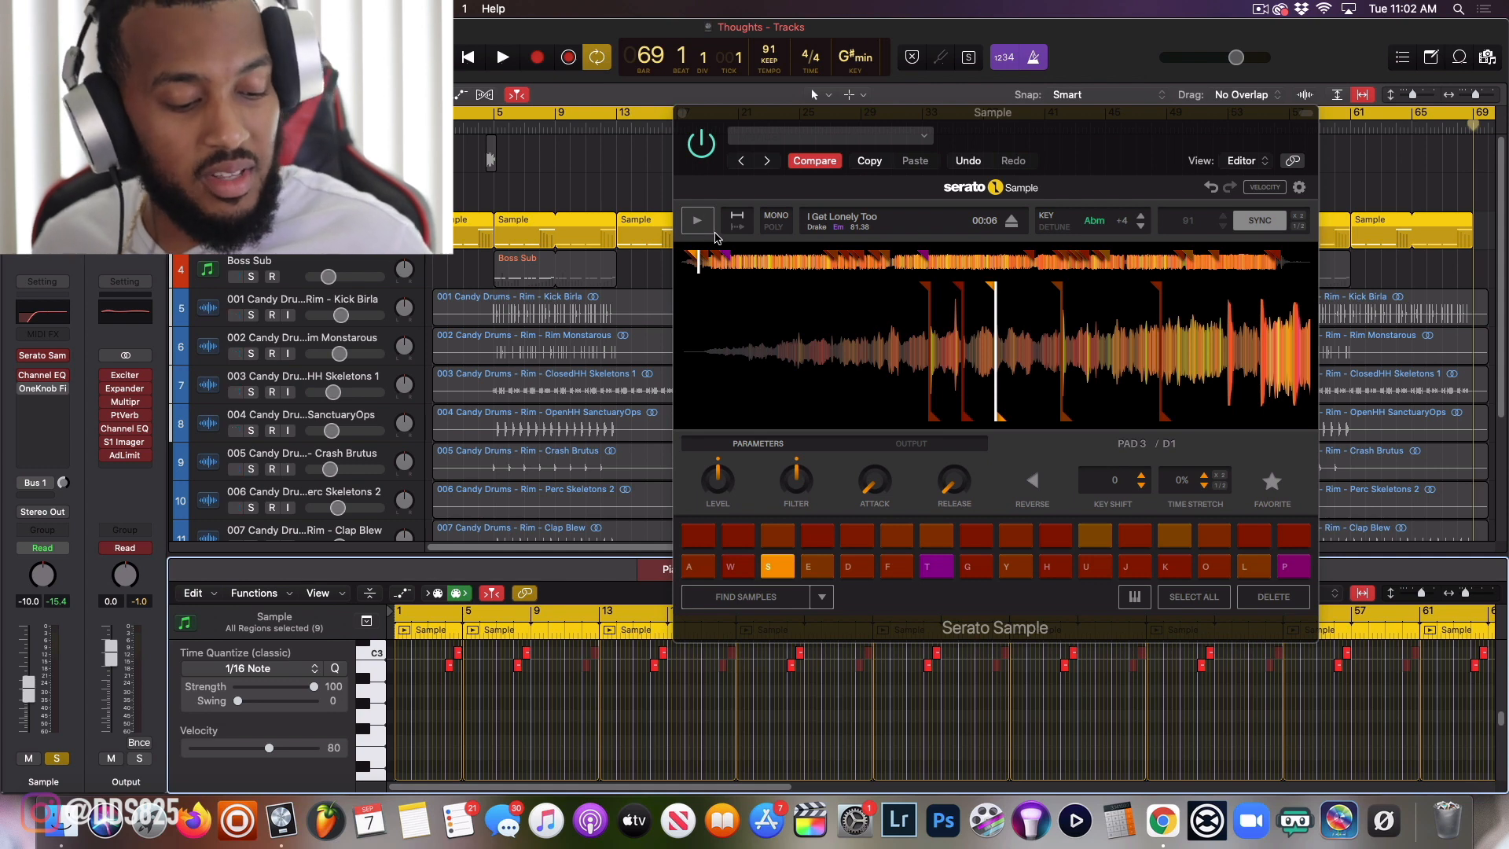
# - Audition pads K and O and the neighbouring pads down to pad 9 while comparing them with the G#1 notes in the piano roll
pyautogui.press('k')
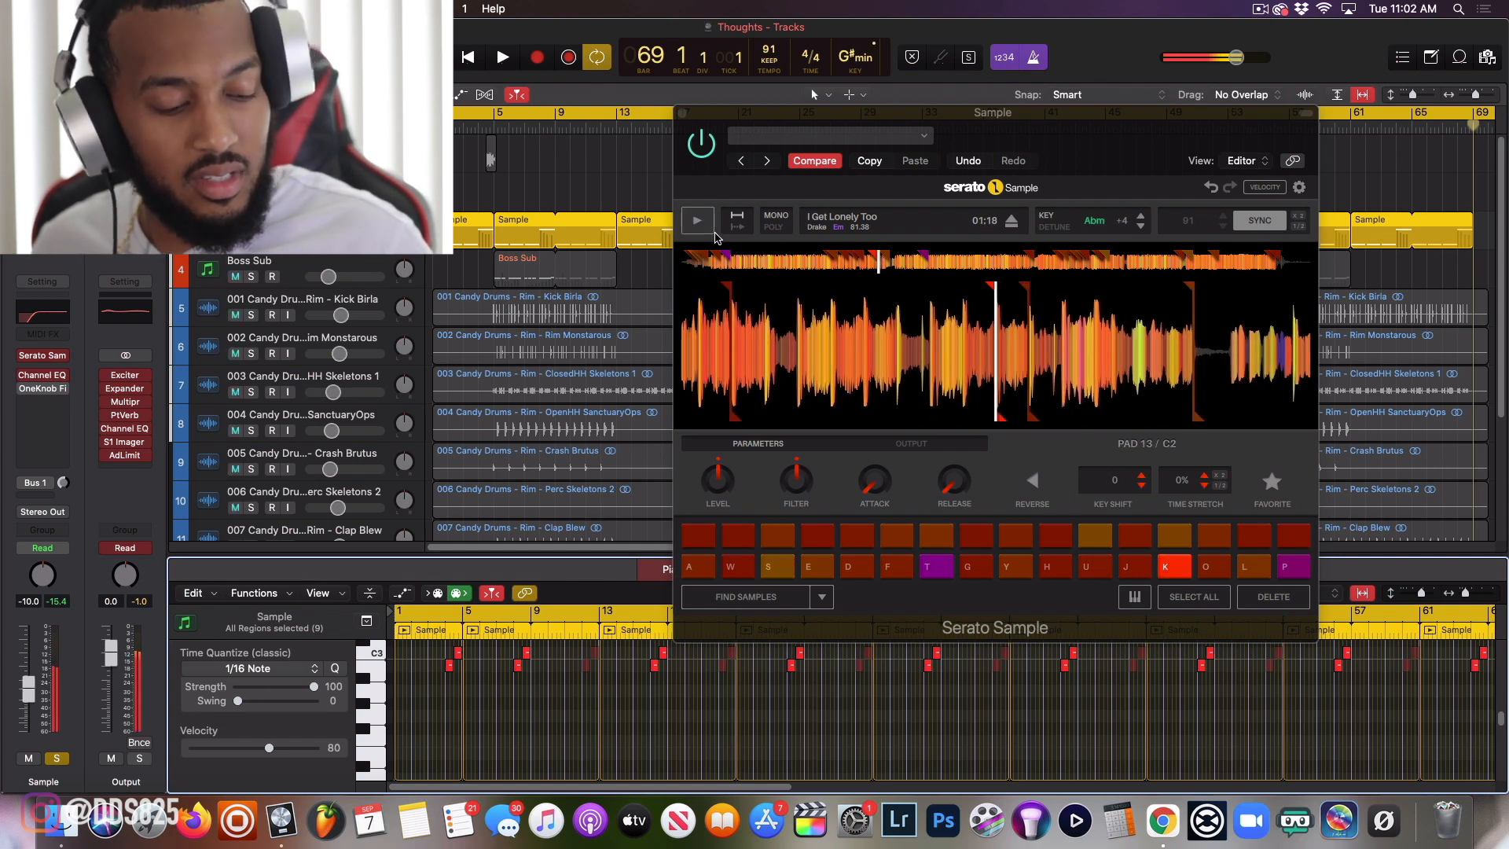
pyautogui.press('o')
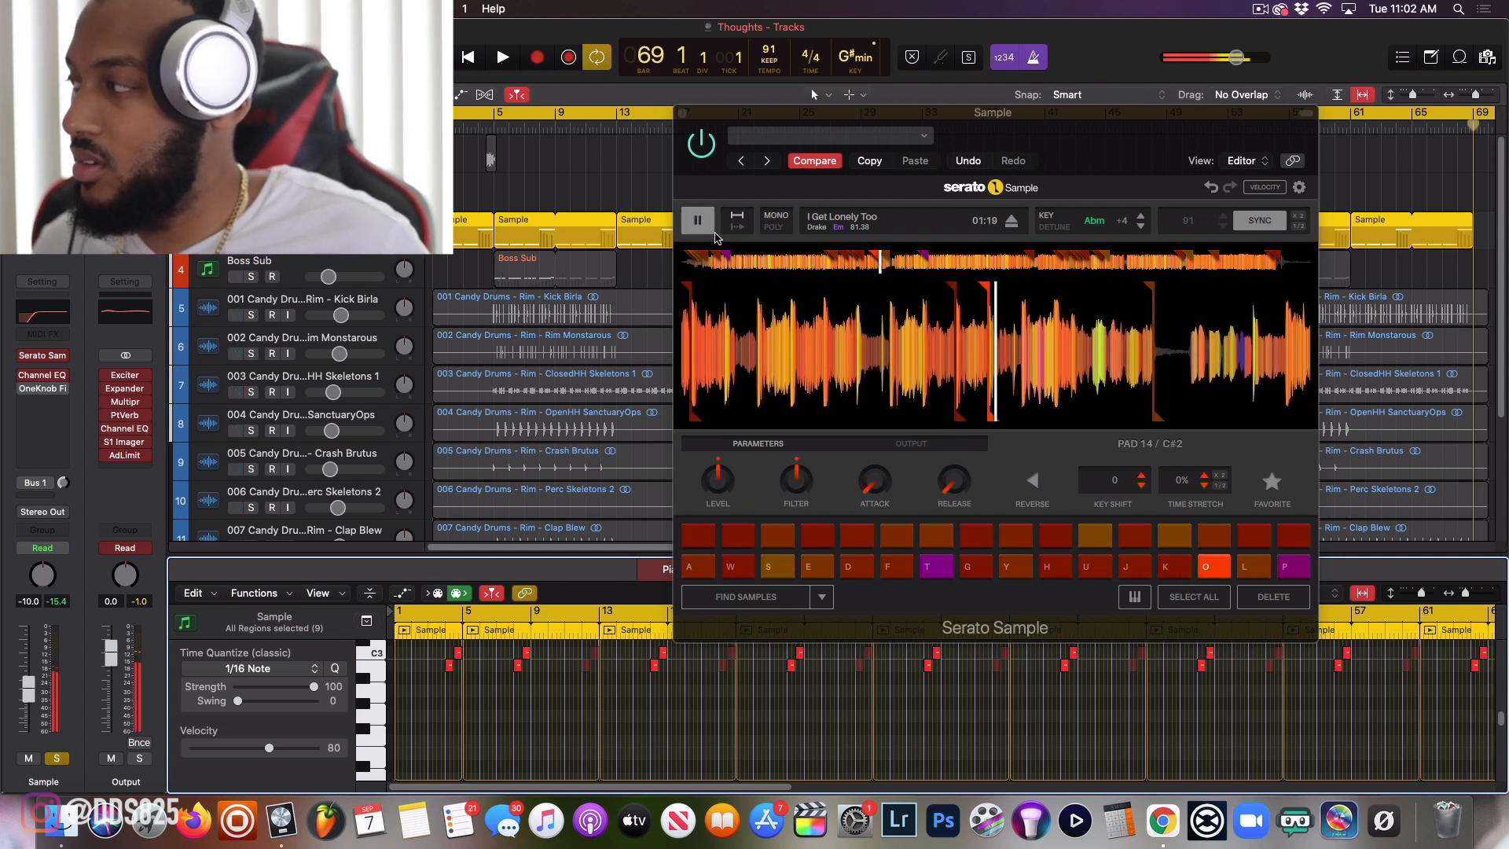
pyautogui.scroll(-3, 469, 704)
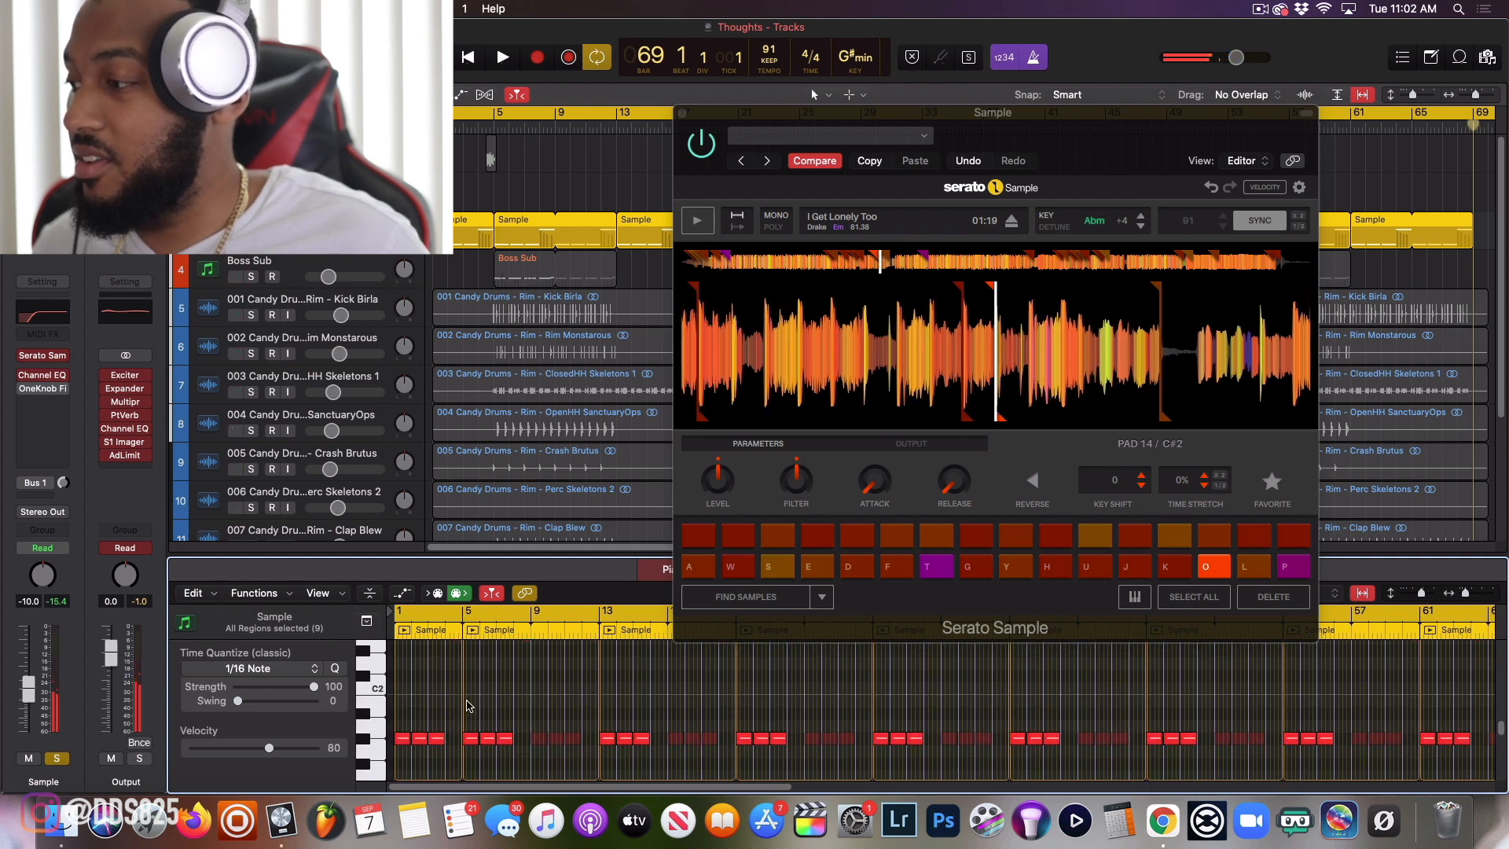
pyautogui.scroll(-2, 469, 705)
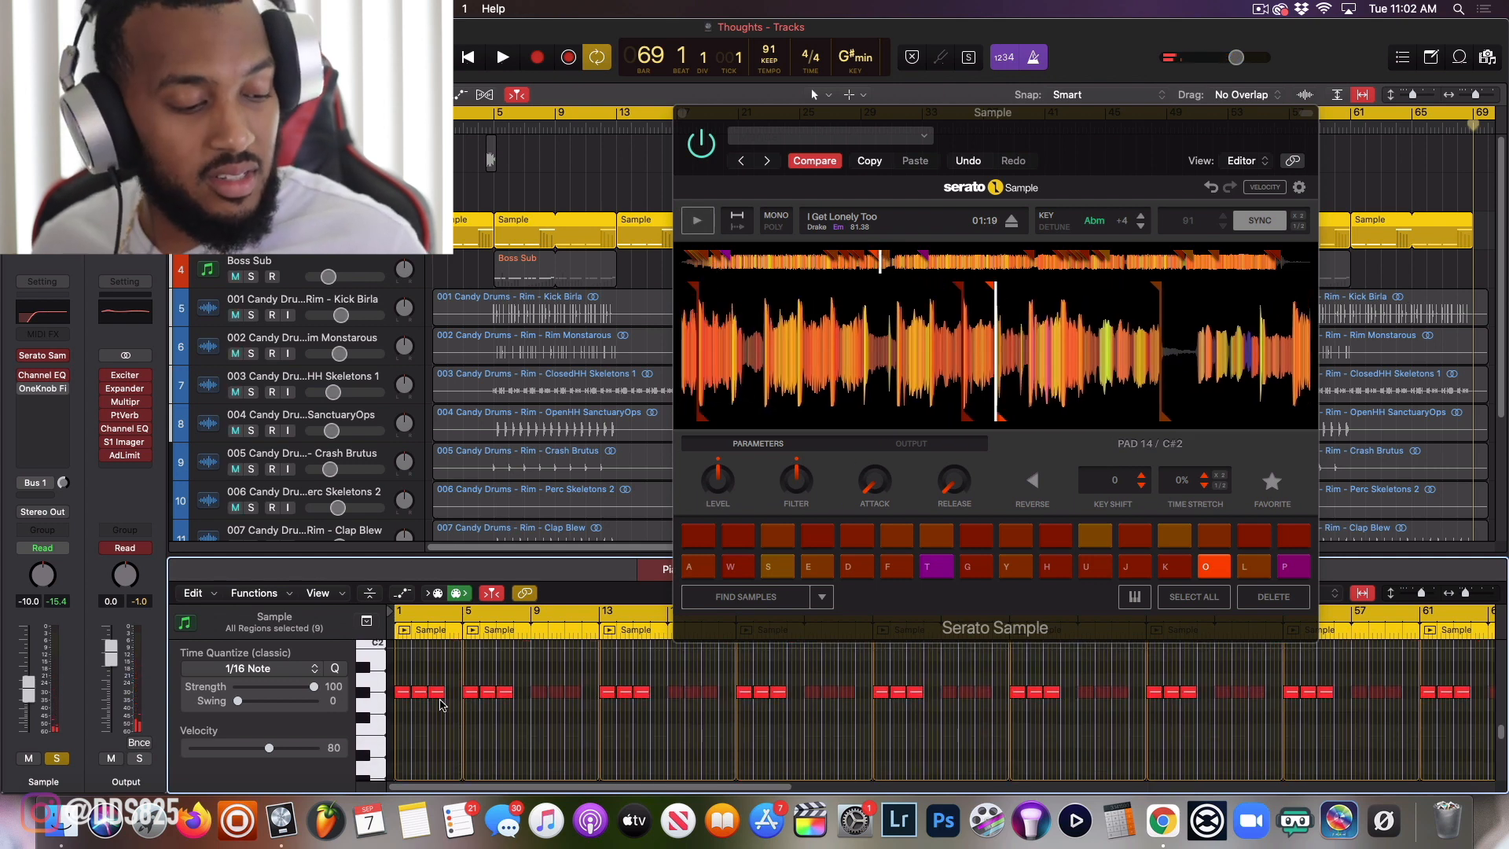
pyautogui.press('k')
pyautogui.press('j')
pyautogui.press('h')
pyautogui.press('g')
pyautogui.press('f')
pyautogui.press('y')
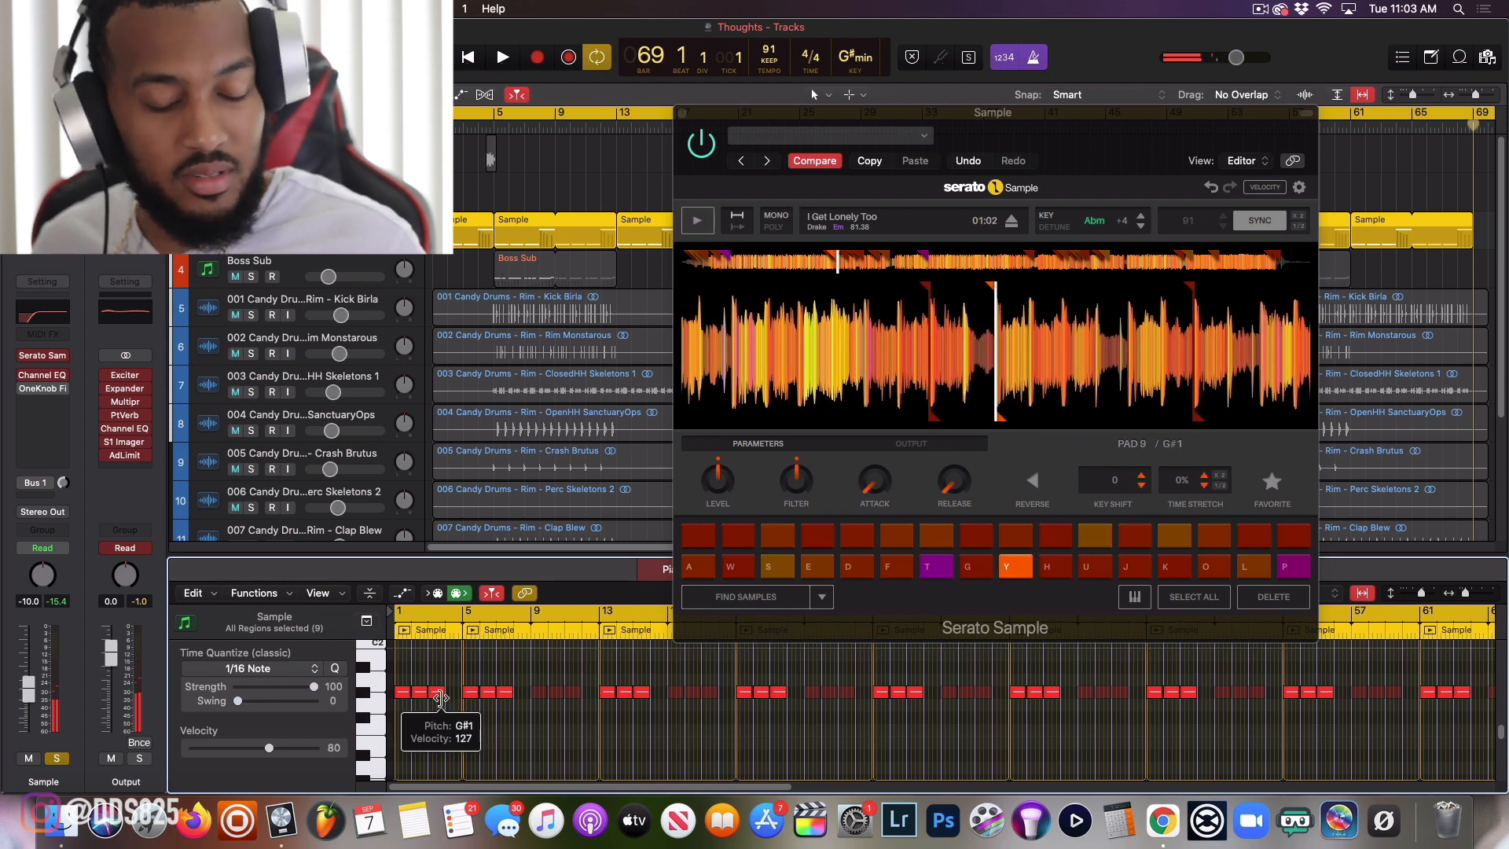
# - Bring the notes around C3 into view and audition pads 17, 25 and 9 in the held playback mode
pyautogui.scroll(3, 441, 698)
pyautogui.press(';')
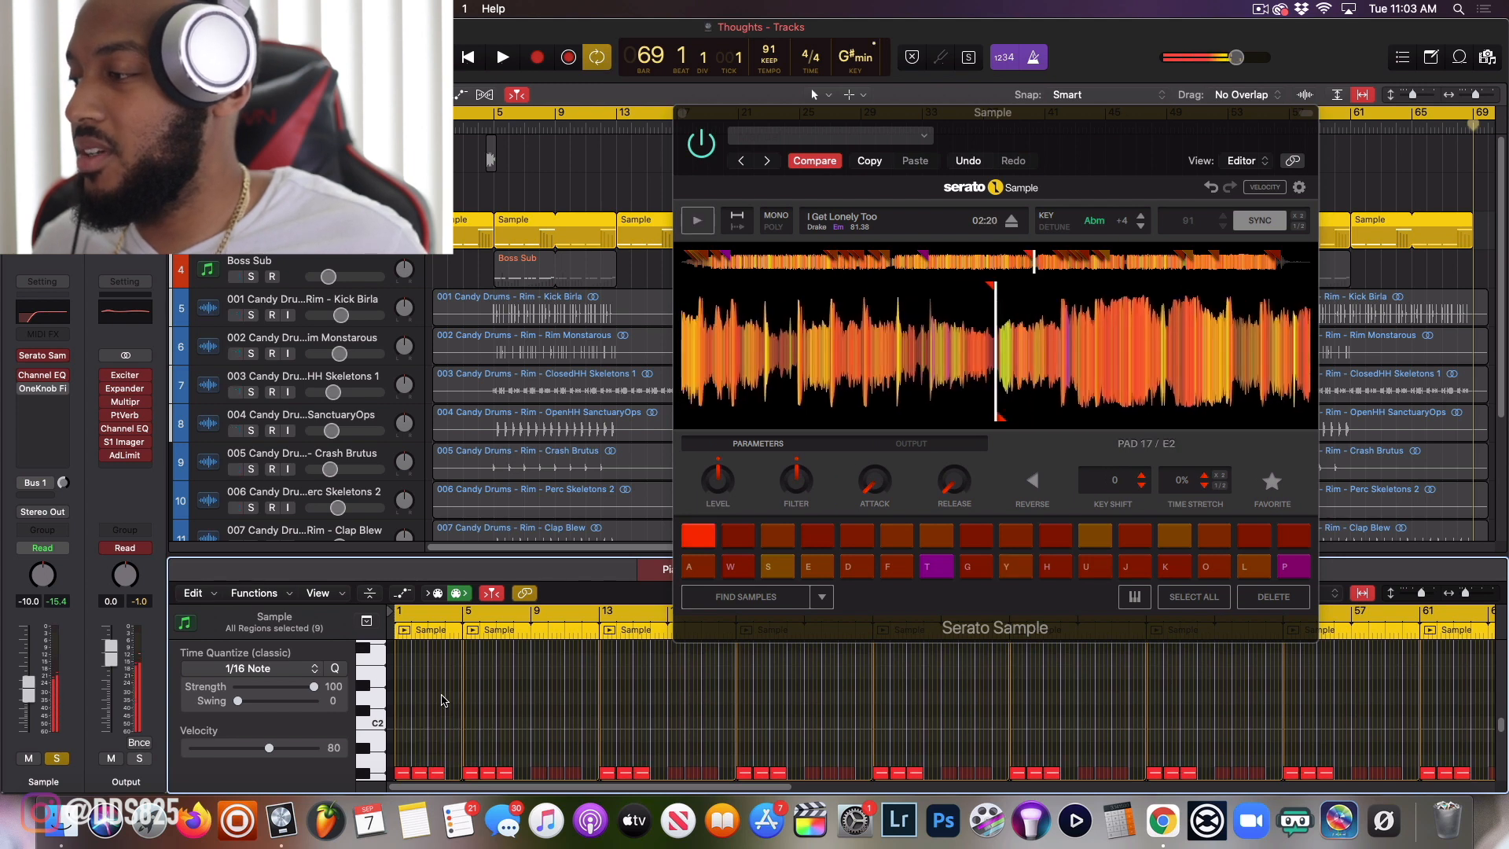
pyautogui.scroll(1, 442, 699)
pyautogui.scroll(2, 442, 699)
pyautogui.press('y')
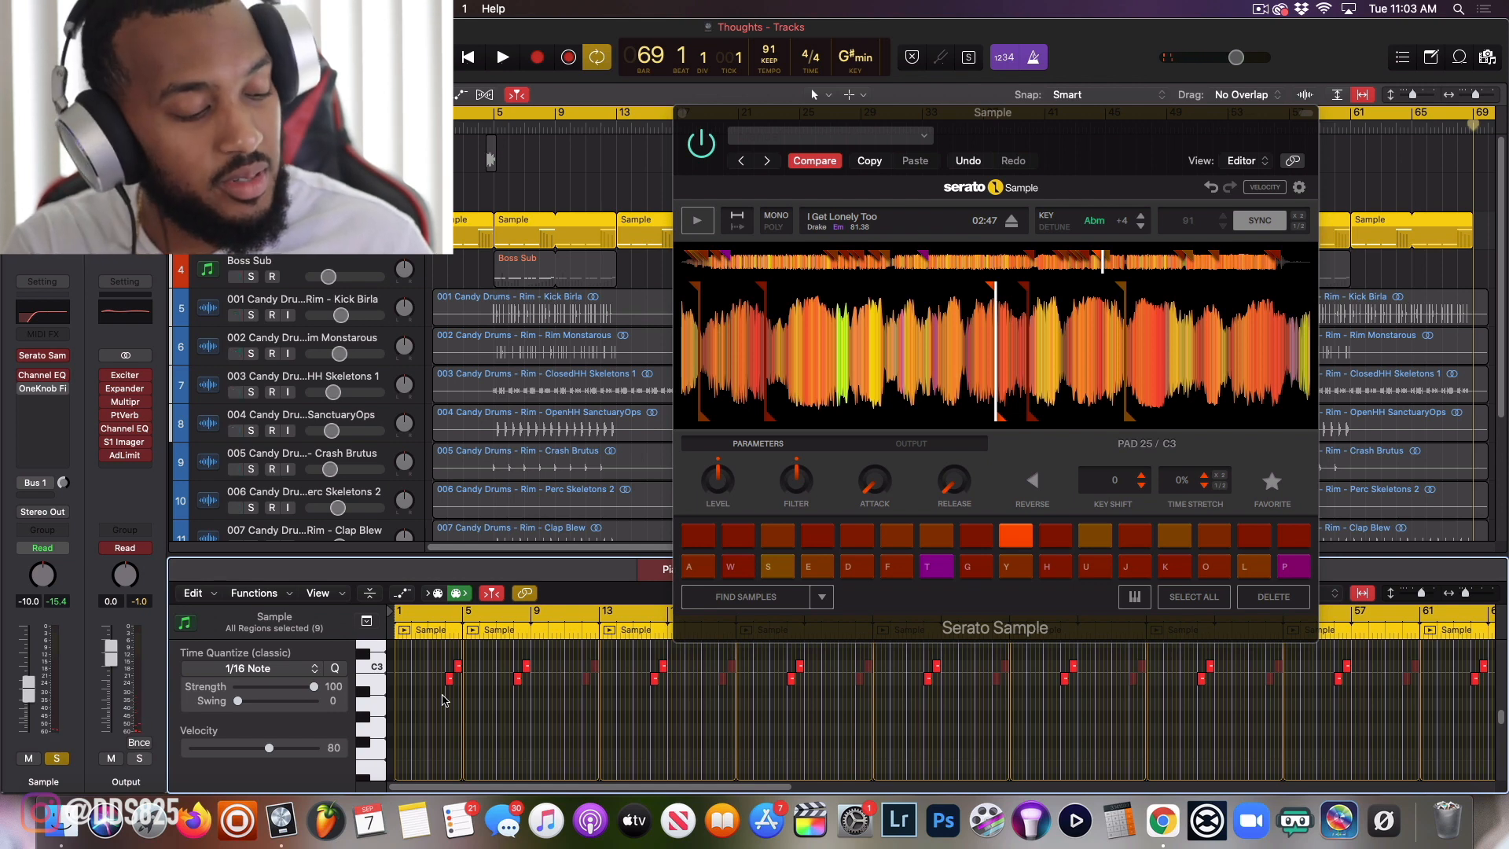
pyautogui.press('y')
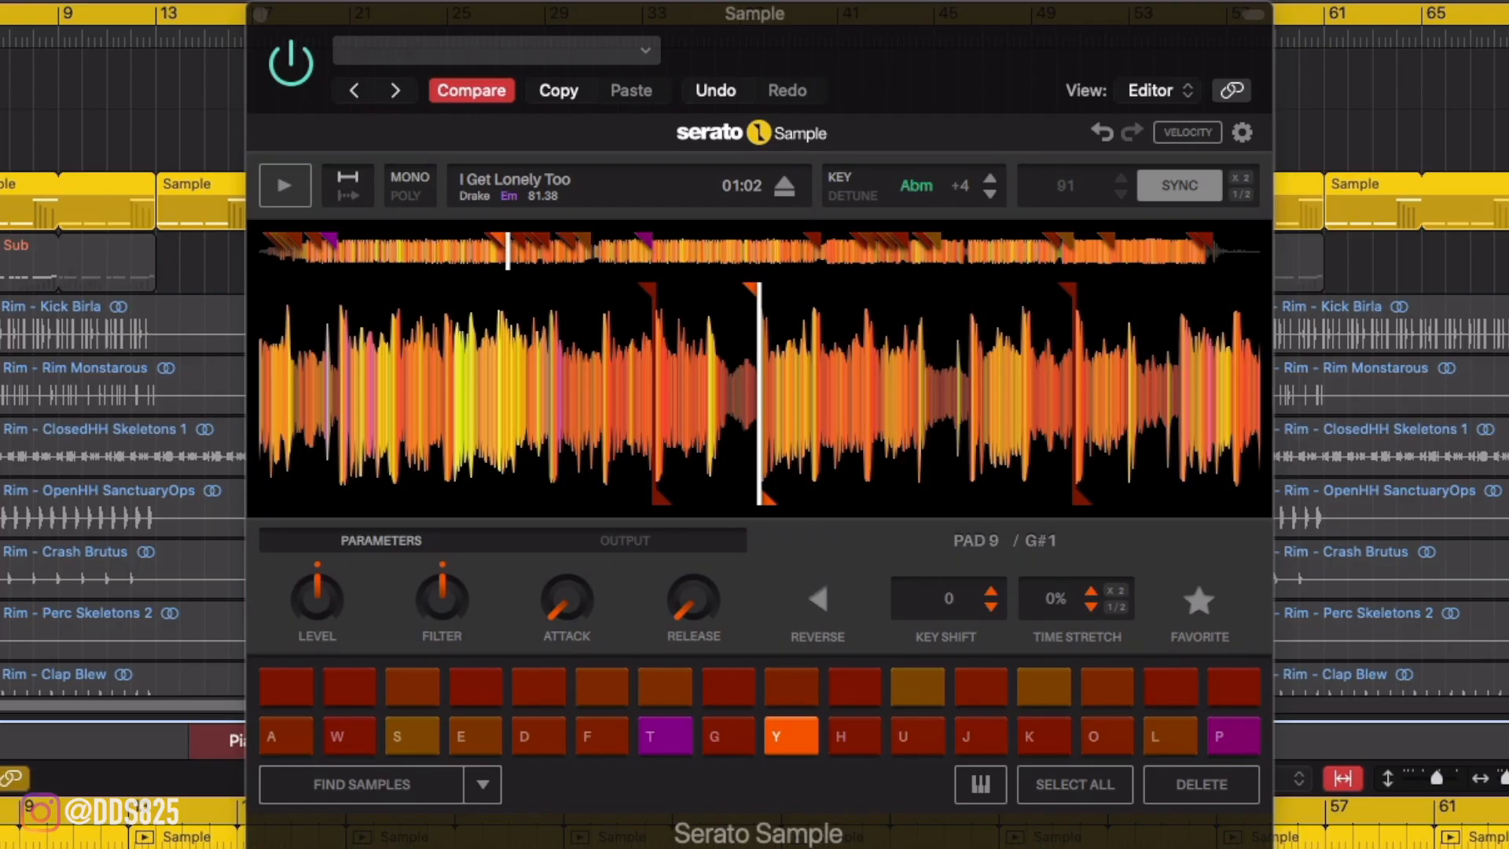
pyautogui.press('y')
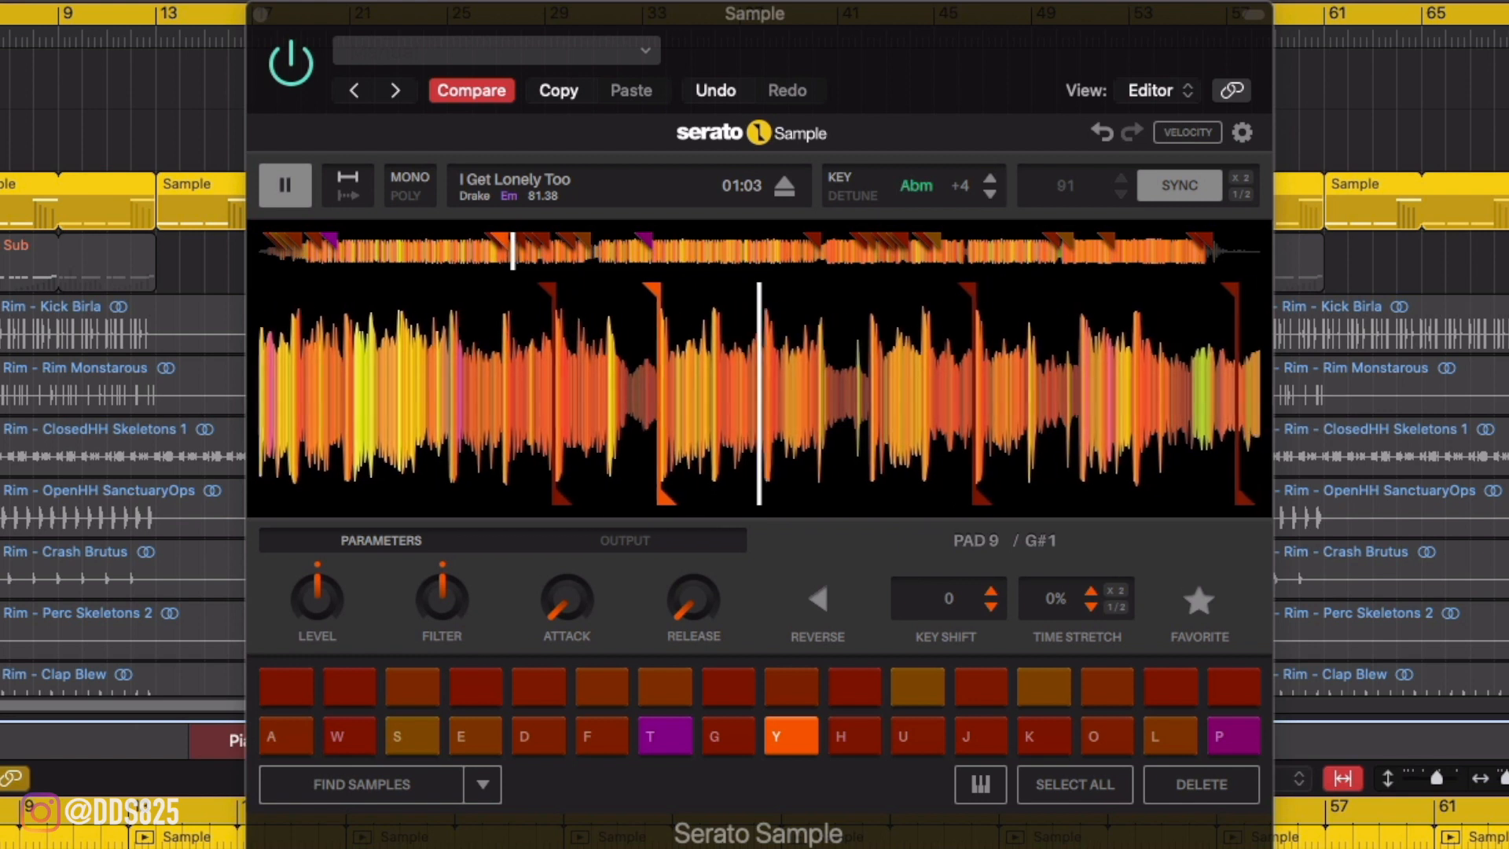
pyautogui.press('y')
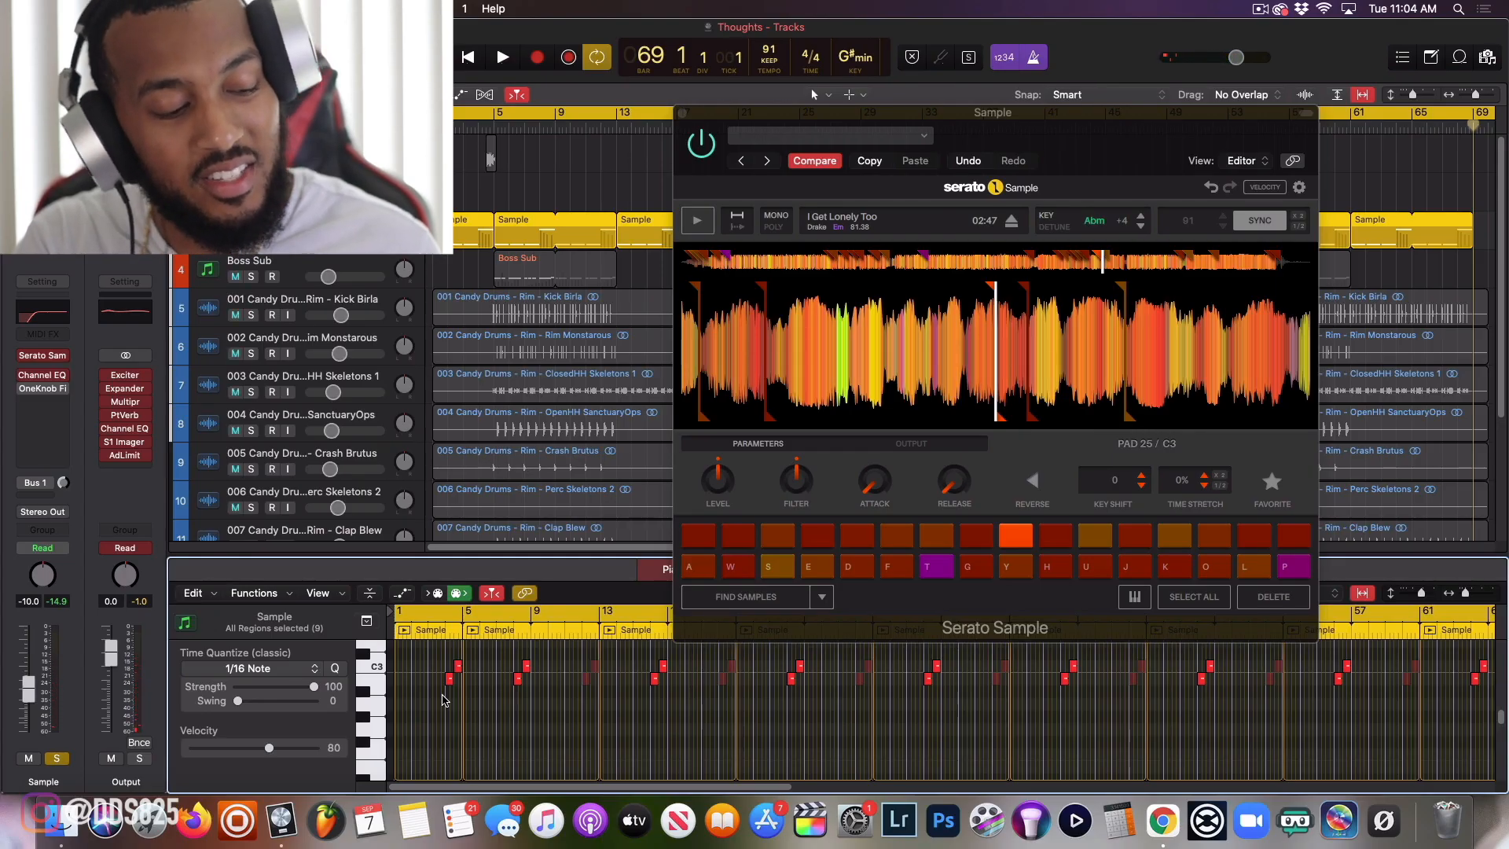
pyautogui.press('y')
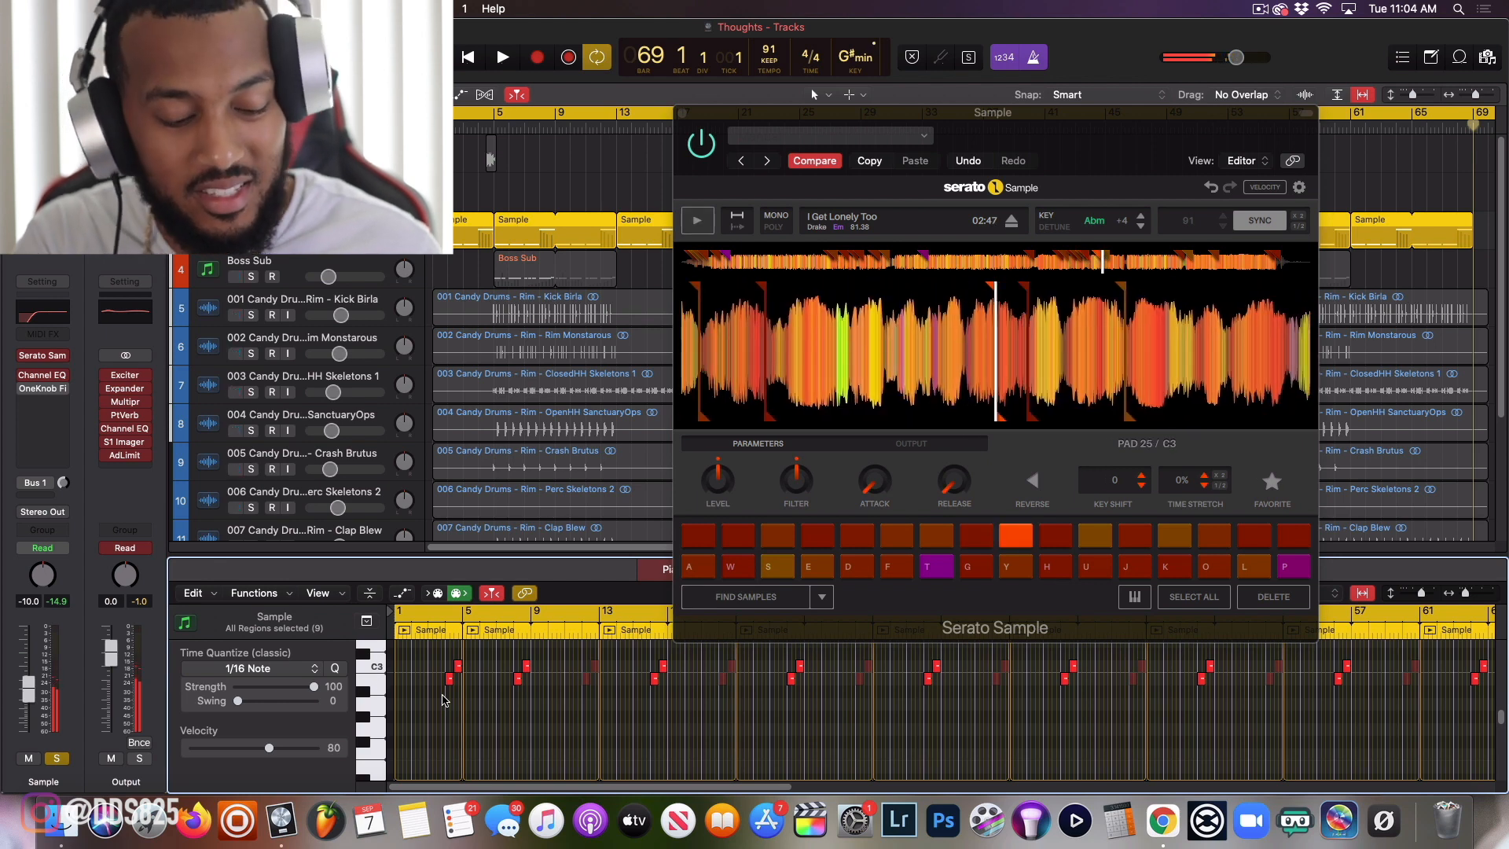
pyautogui.press('y')
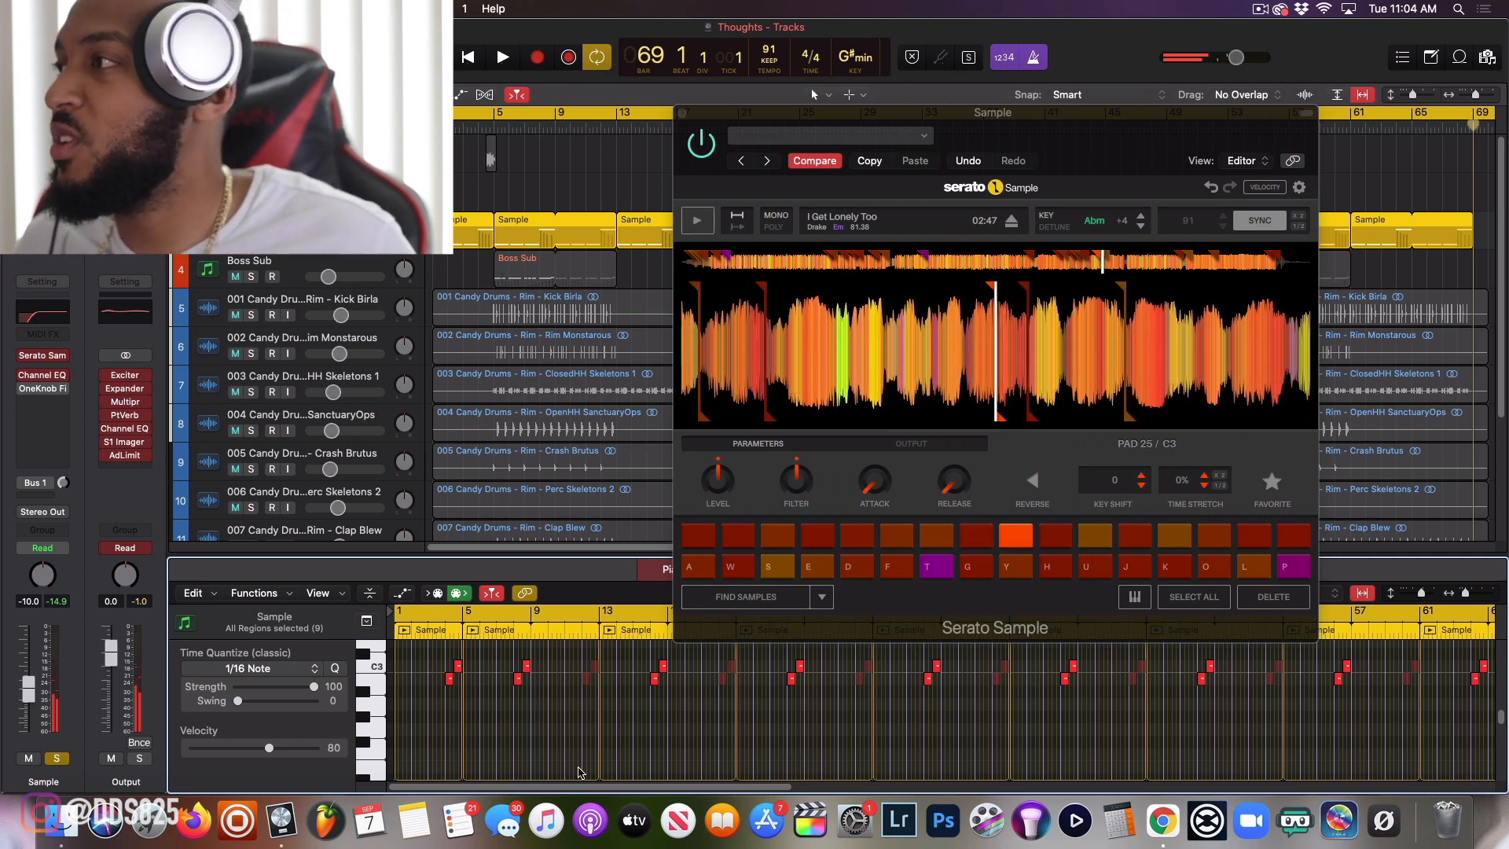
# - Play the song from bar 1 and check the pads against the low and high notes in the piano roll
pyautogui.click(468, 57)
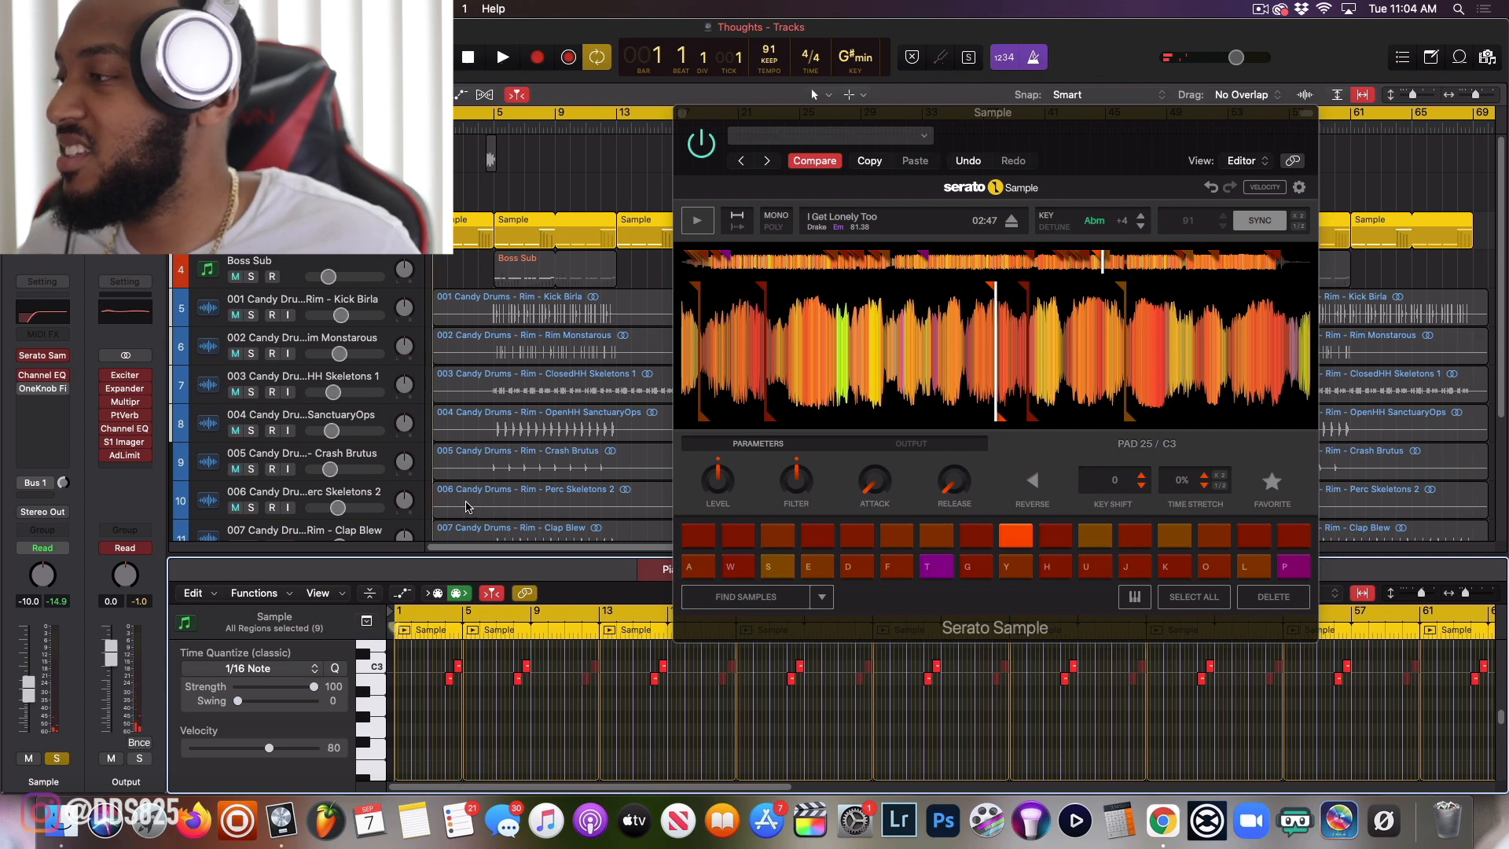
pyautogui.click(503, 61)
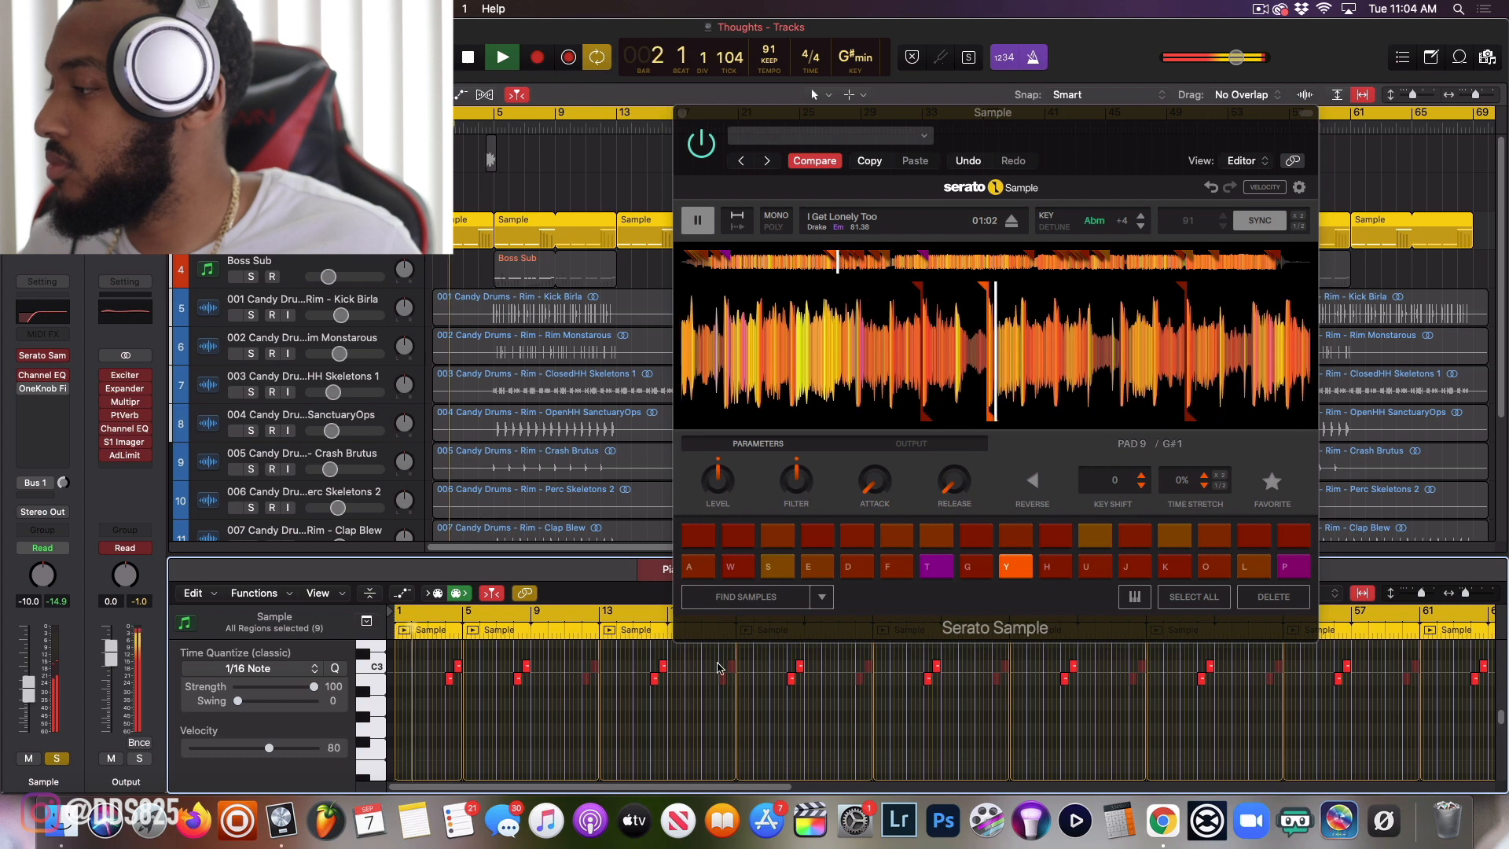
pyautogui.scroll(2, 676, 713)
pyautogui.scroll(-5, 638, 674)
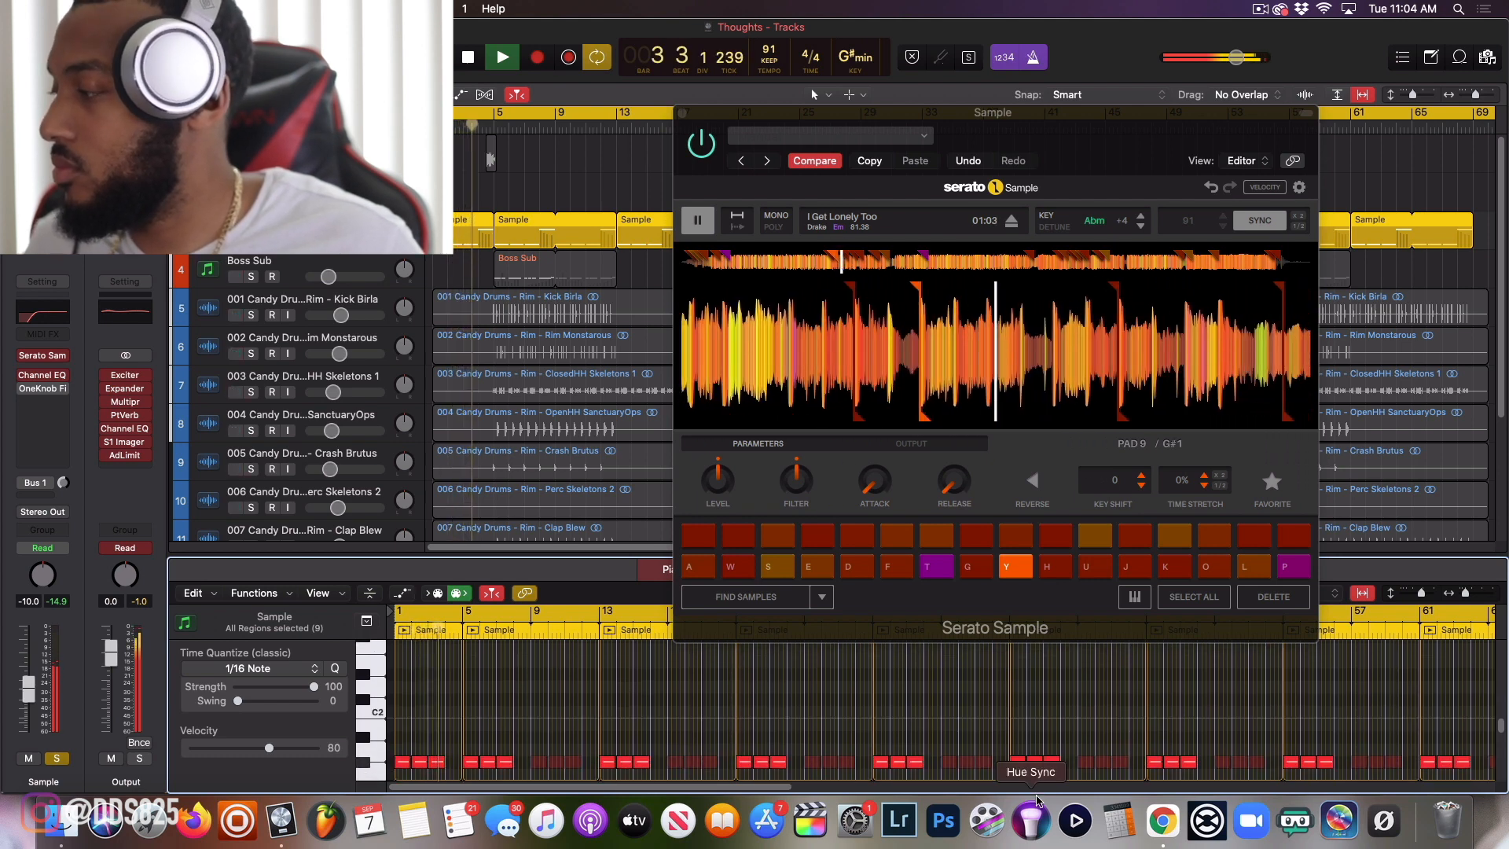
pyautogui.scroll(5, 525, 667)
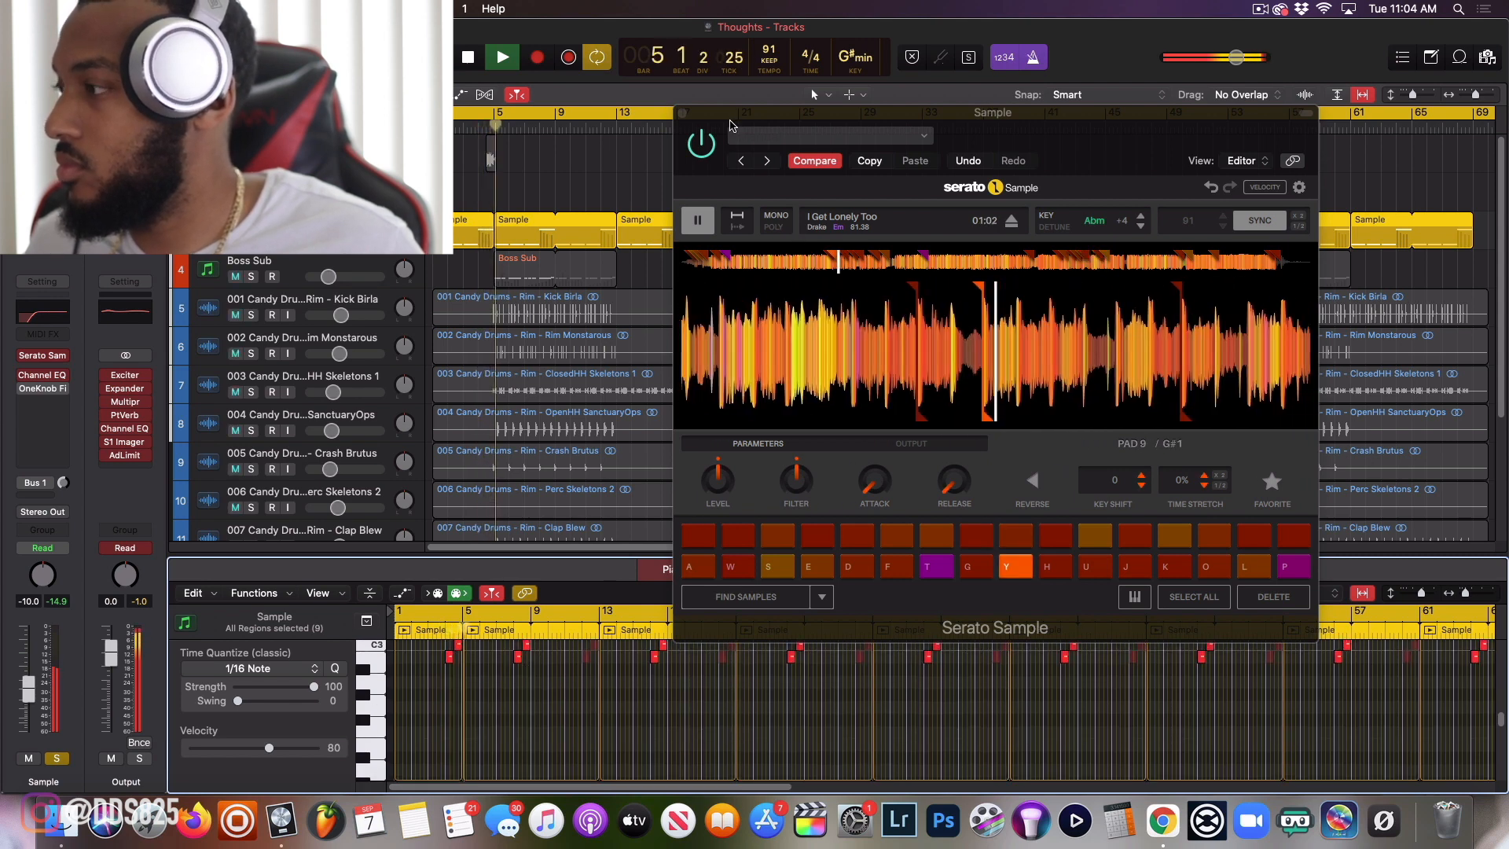
# - Enlarge the piano roll, stop playback, and zoom in horizontally on the sample notes from bar 1
pyautogui.moveTo(622, 560); pyautogui.dragTo(682, 299)
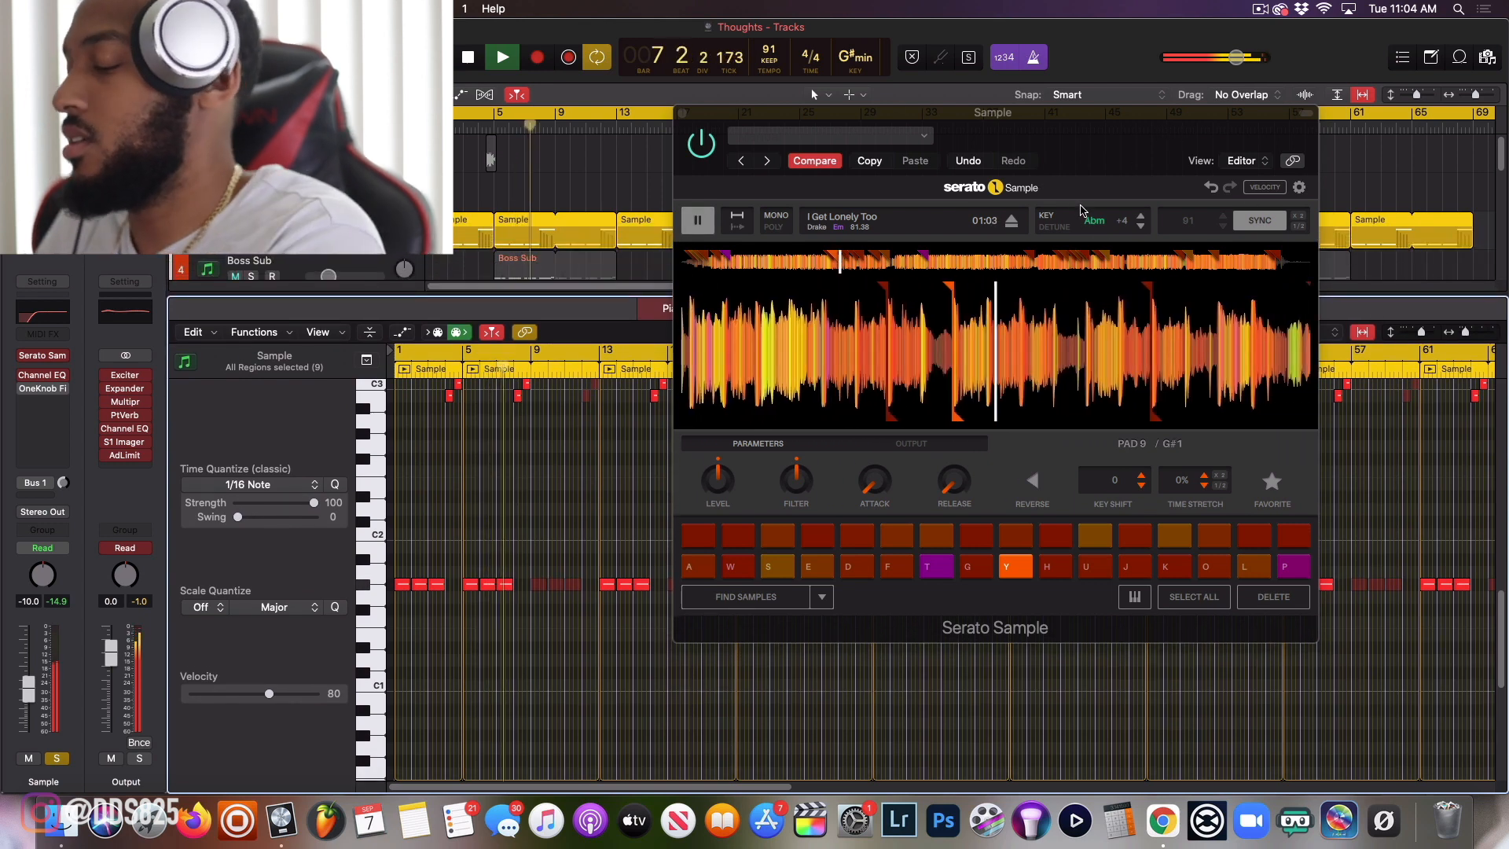
pyautogui.press('space')
pyautogui.moveTo(1466, 336); pyautogui.dragTo(1479, 340)
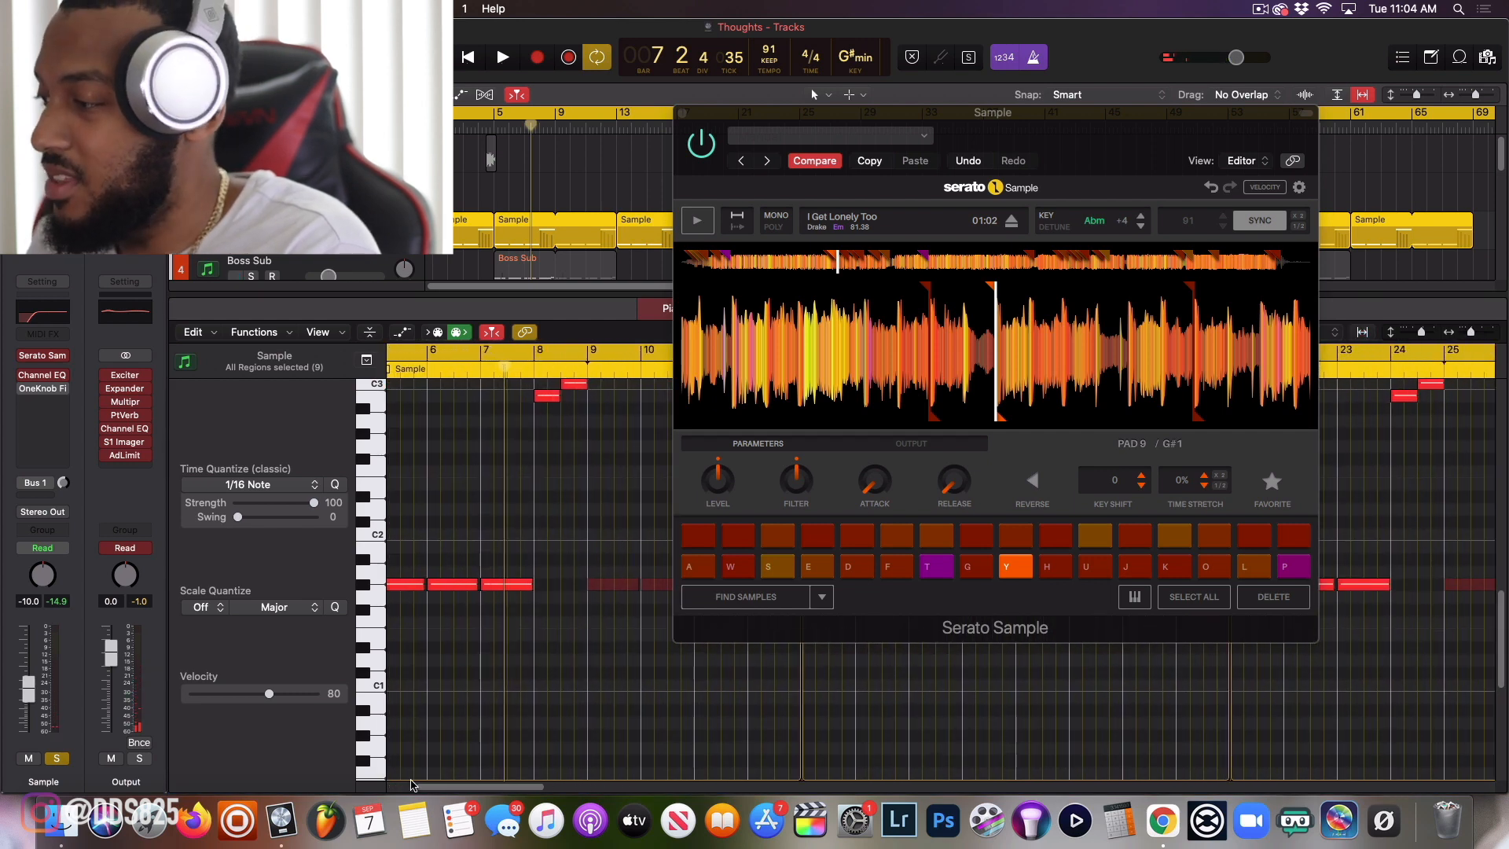
pyautogui.moveTo(419, 788); pyautogui.dragTo(380, 782)
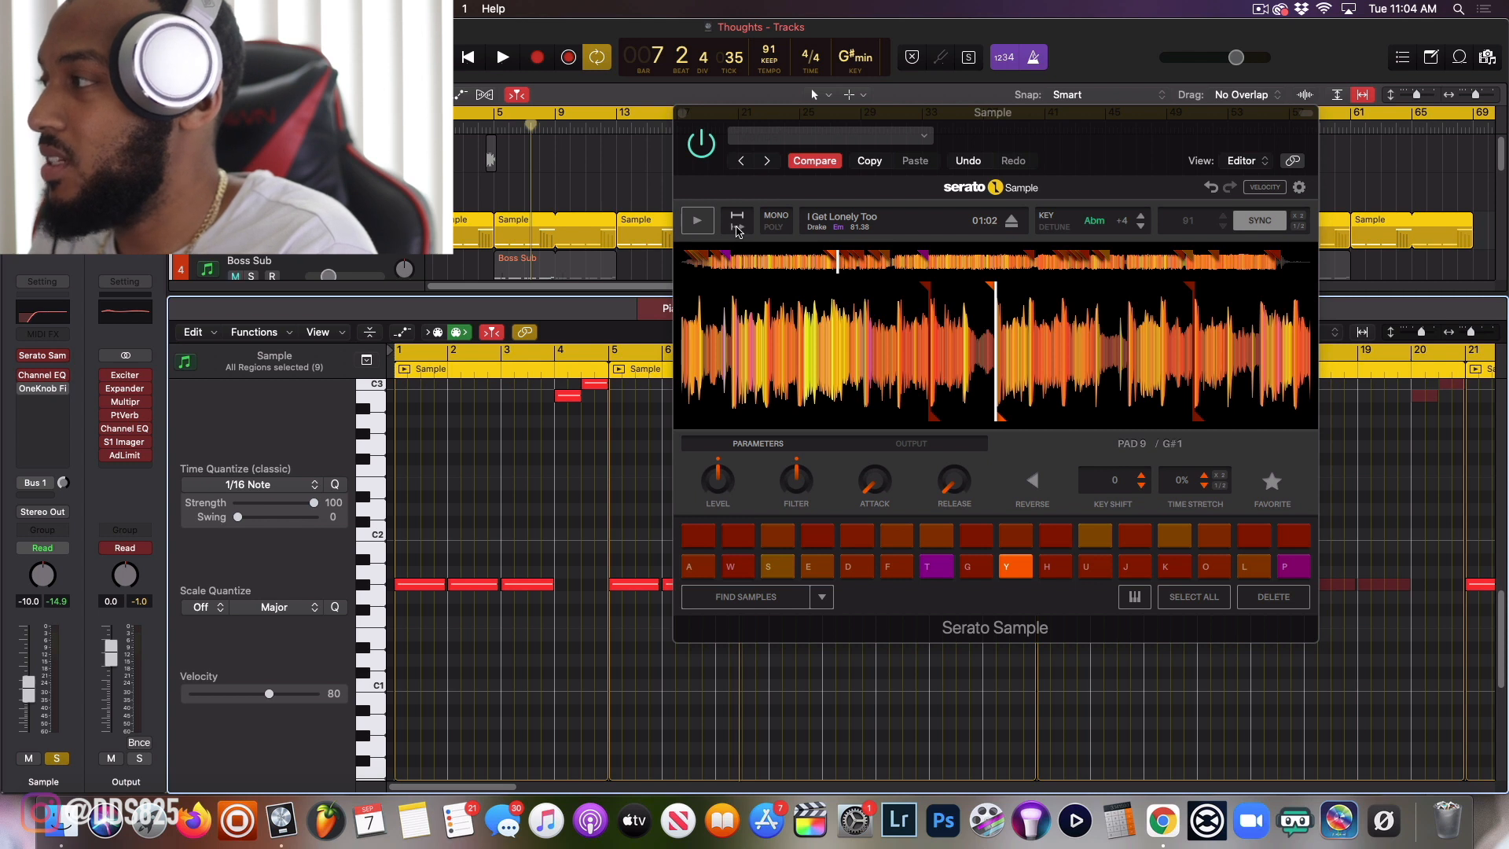
# - Switch the Serato Sample pads to the continuous playback mode and play the song from bar 1 to hear the chops
pyautogui.click(738, 230)
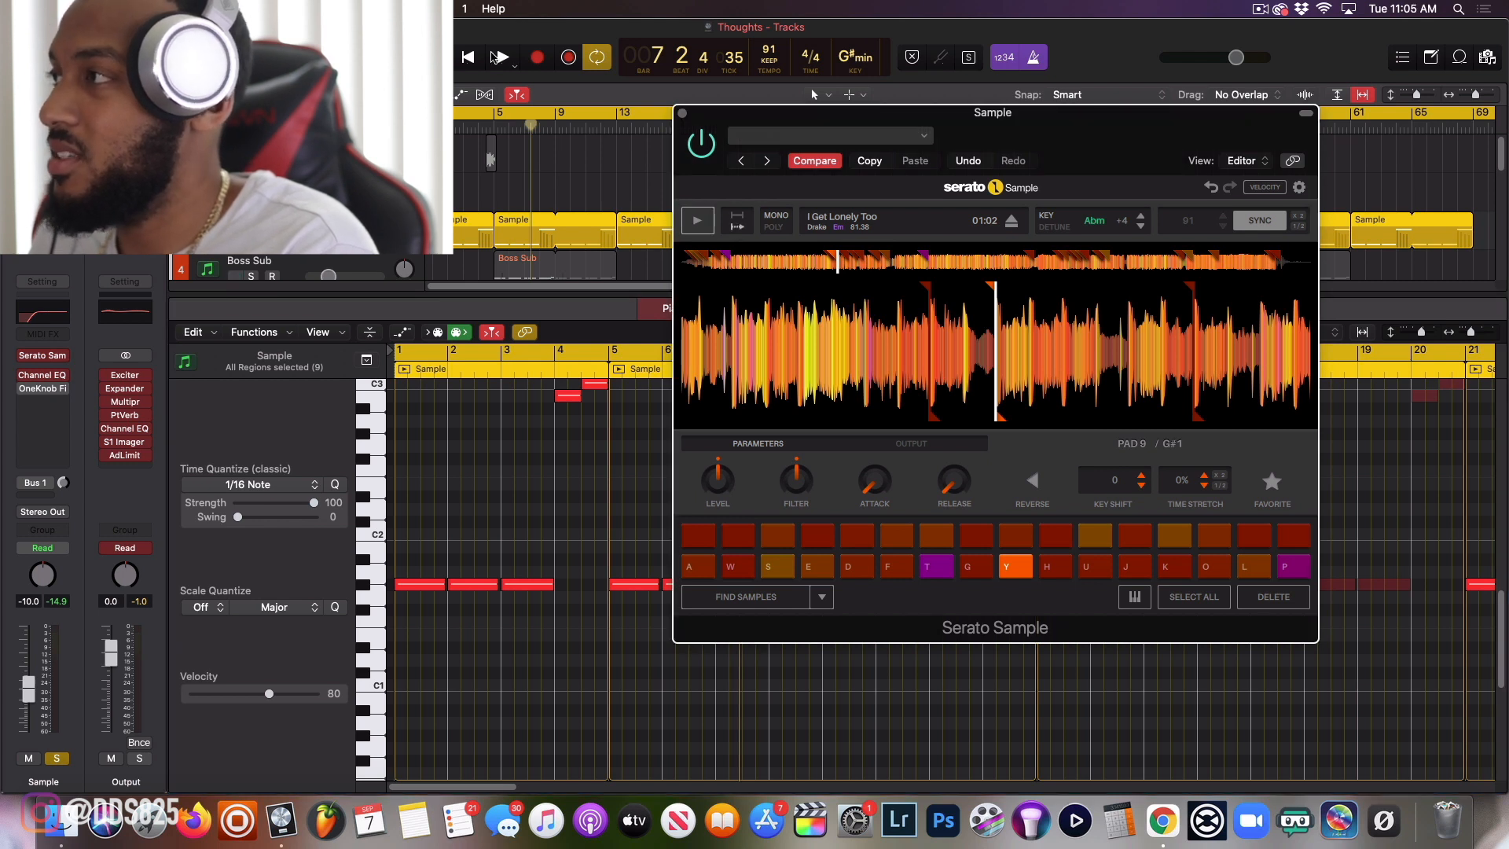
pyautogui.click(470, 57)
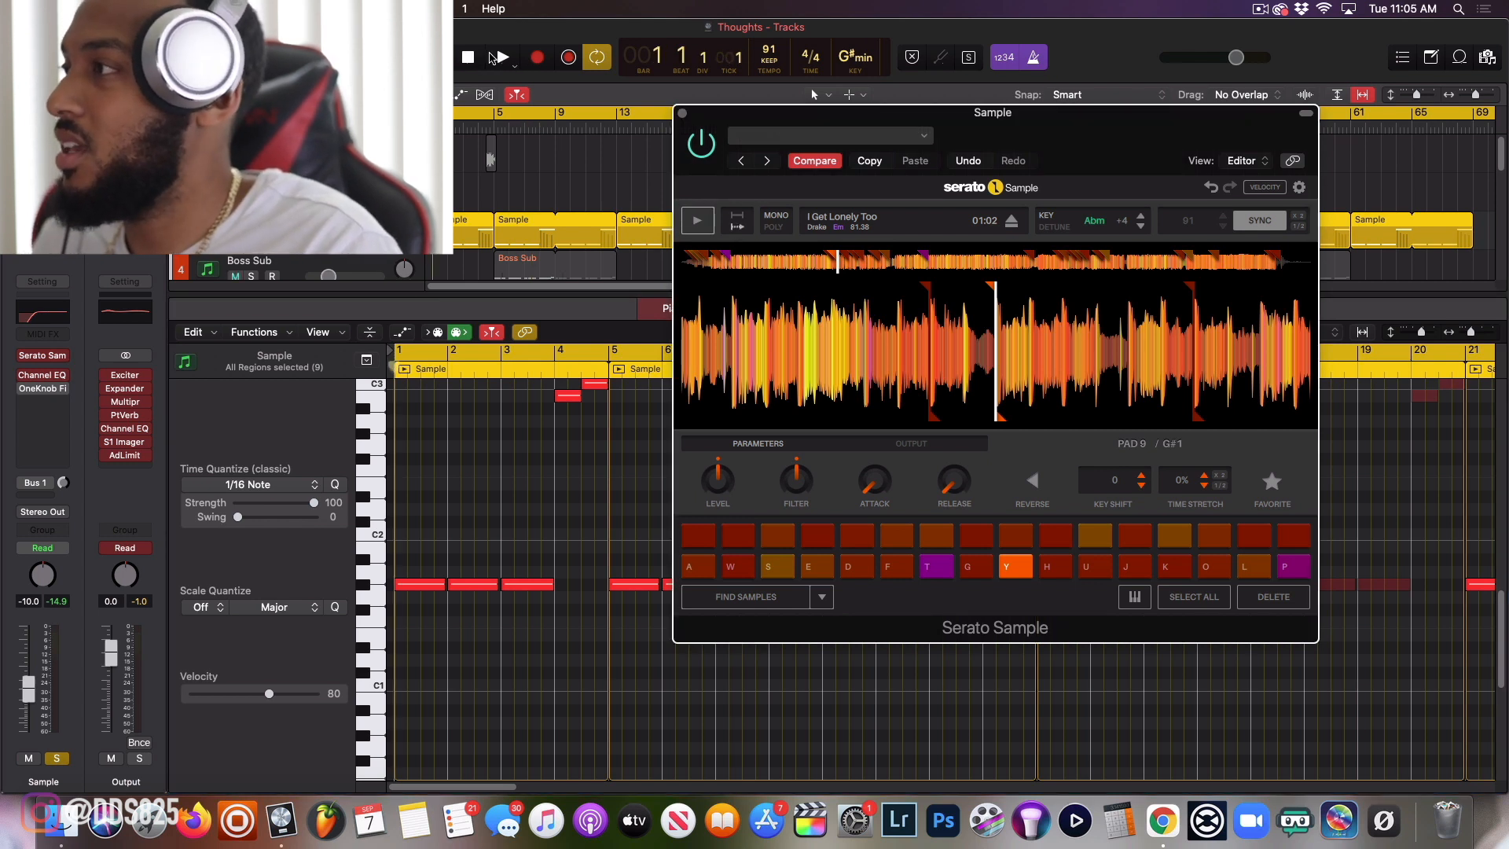
pyautogui.click(495, 58)
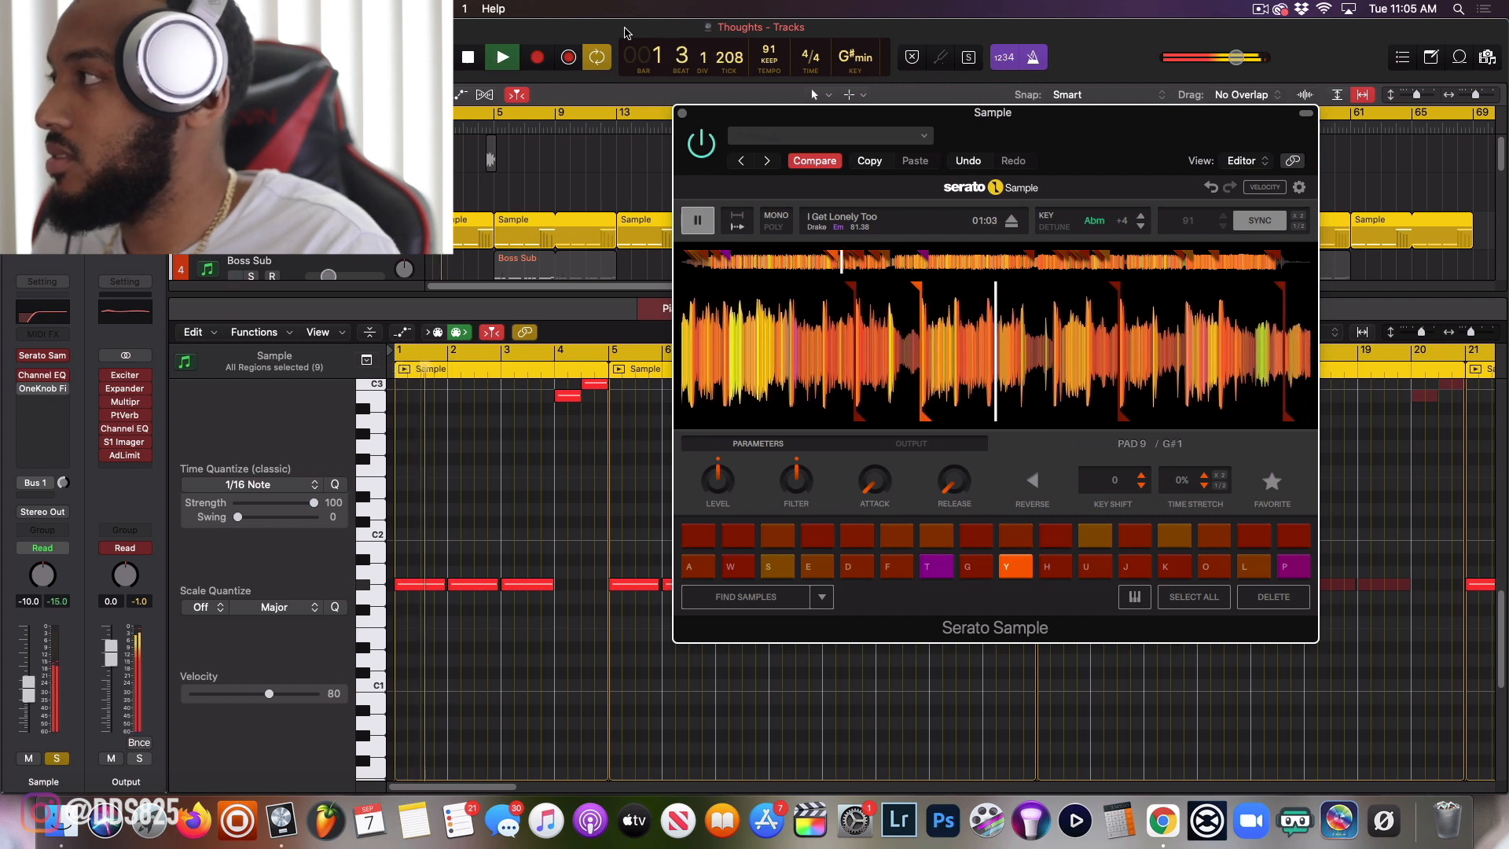
pyautogui.scroll(1, 652, 466)
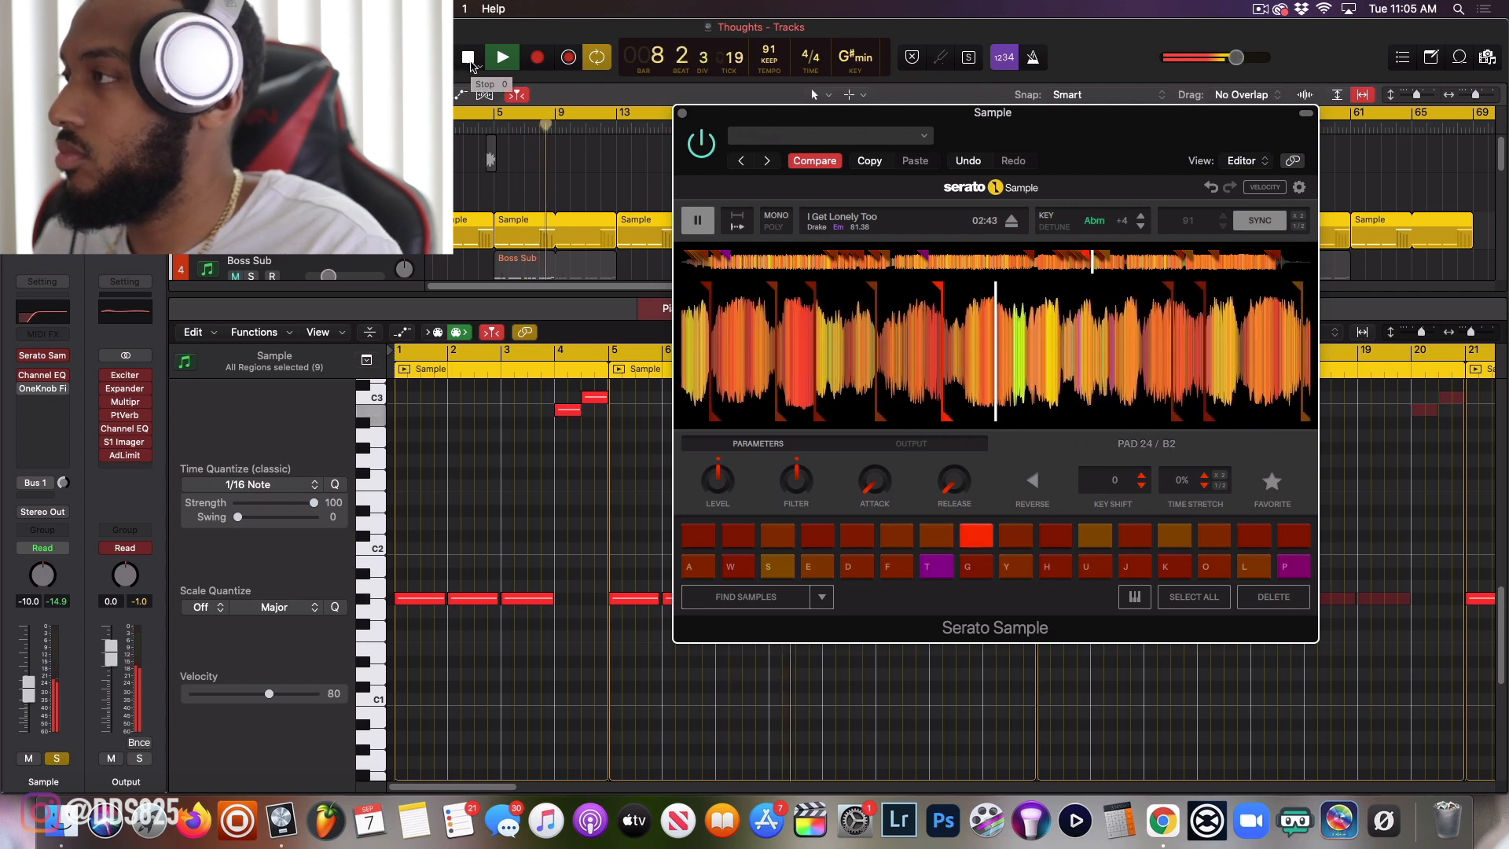
pyautogui.click(469, 58)
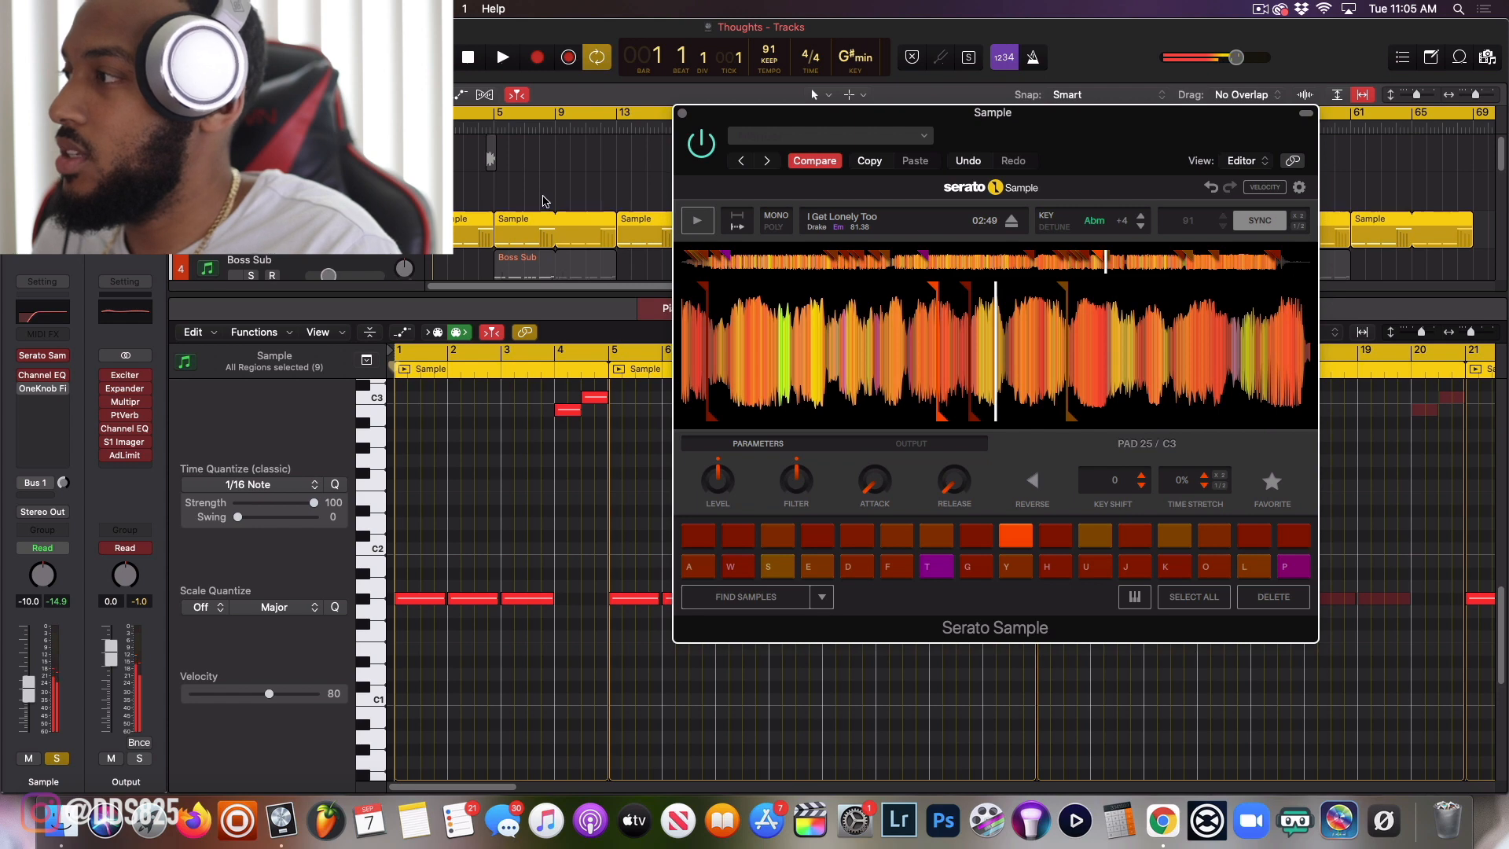
# - Set the cycle range in the arrangement to bars 5 through 13
pyautogui.scroll(-2, 529, 177)
pyautogui.click(496, 118)
pyautogui.moveTo(497, 118); pyautogui.dragTo(615, 117)
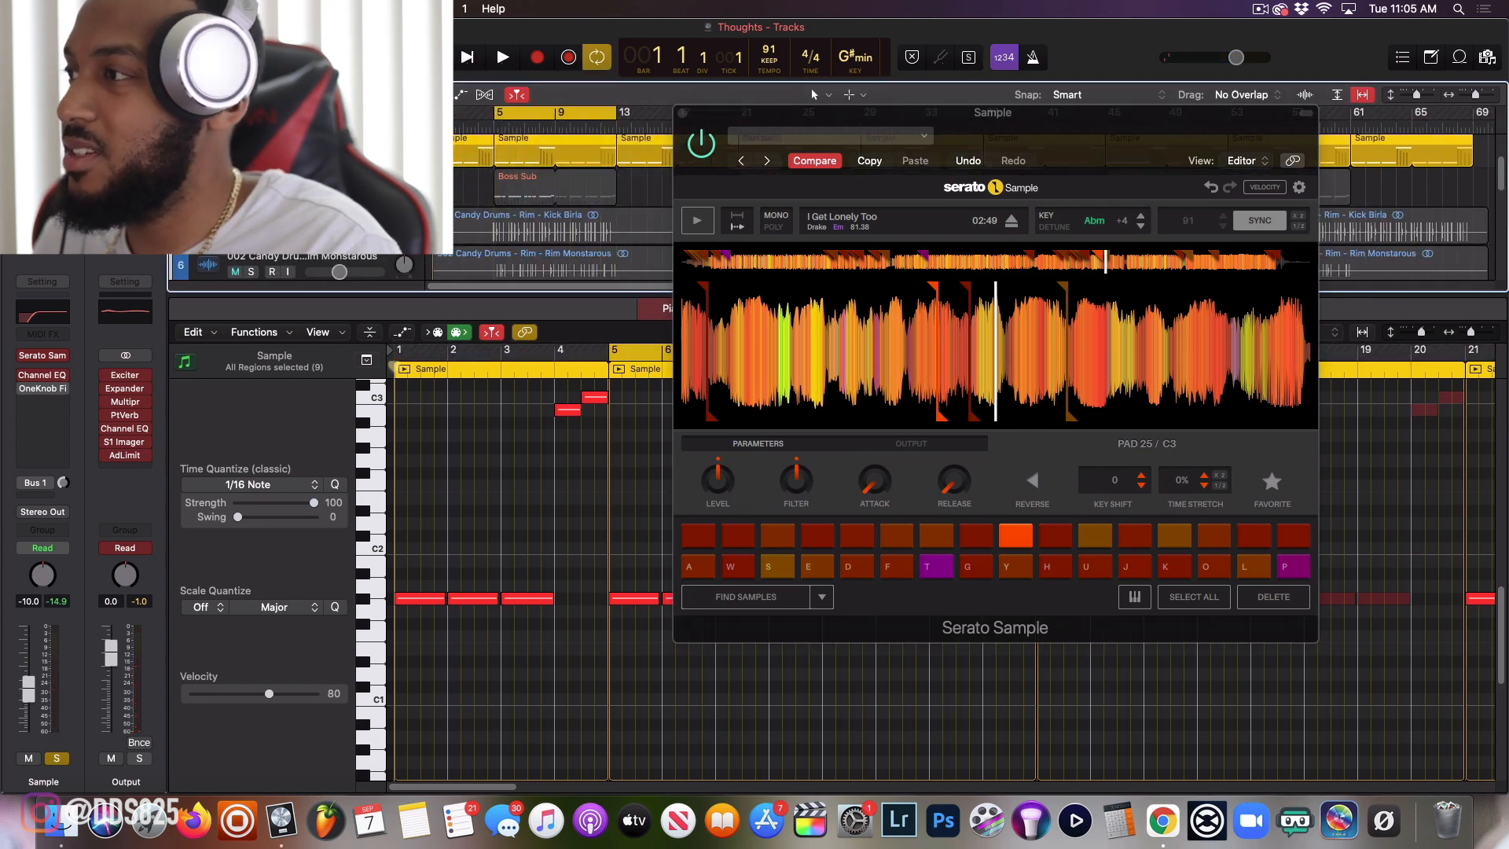
# - Try soloing the Kick Birla drum track and clear all track solos
pyautogui.scroll(2, 490, 158)
pyautogui.scroll(-4, 490, 158)
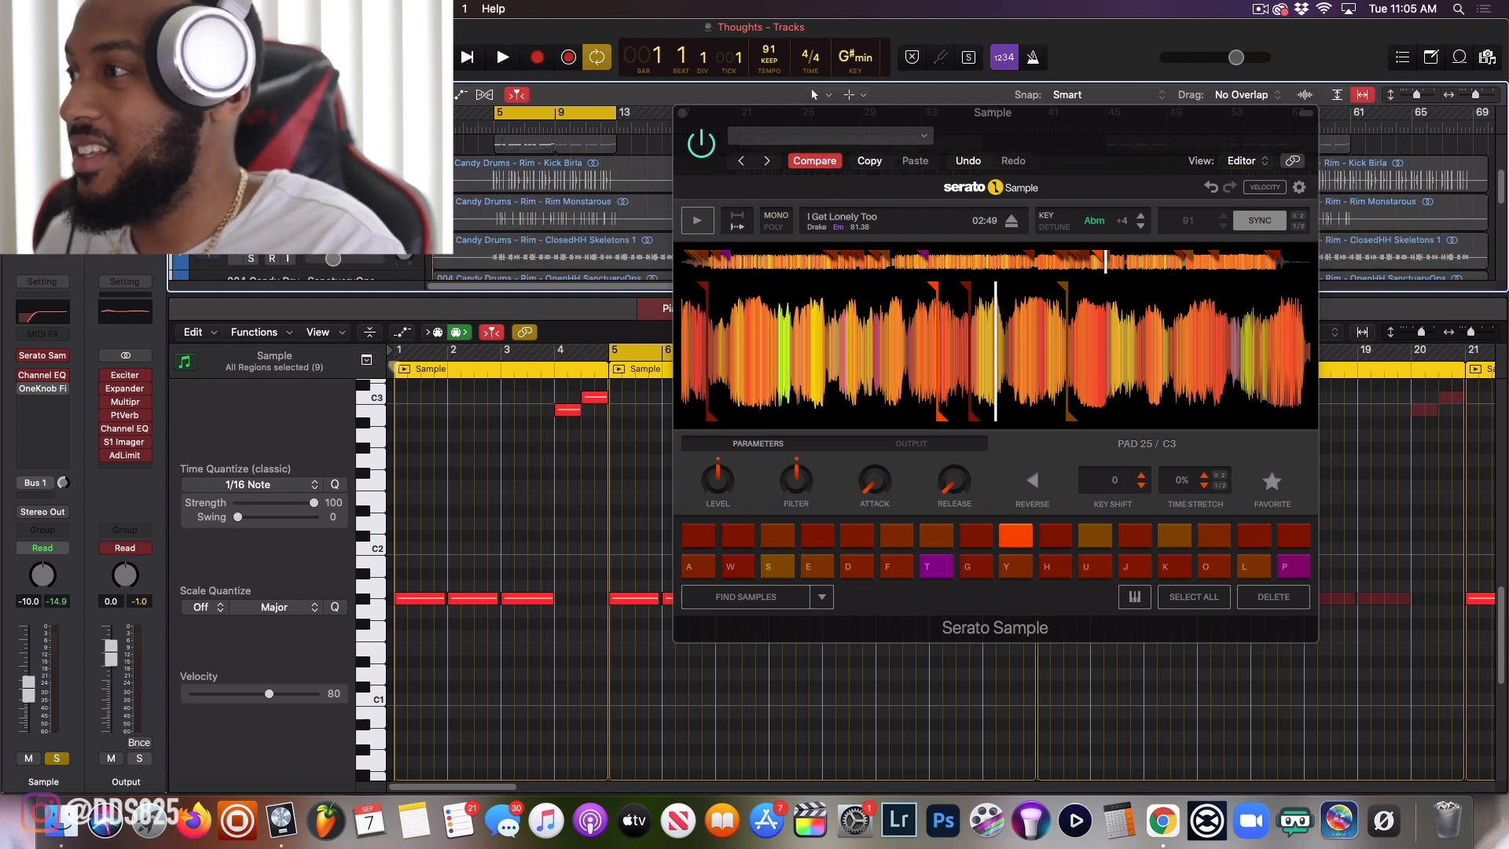
pyautogui.click(291, 206)
pyautogui.click(251, 181)
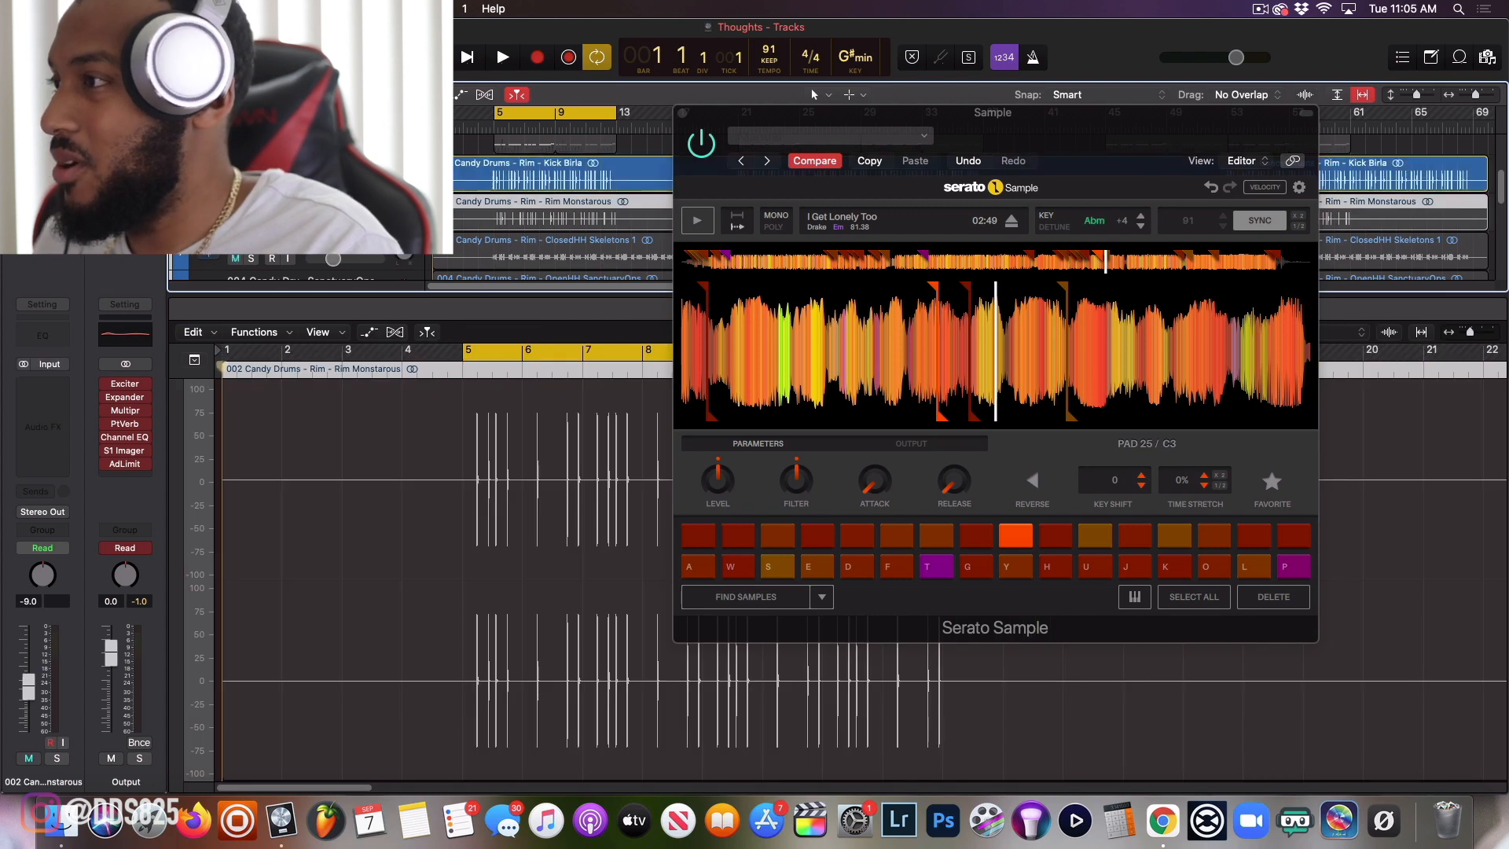
pyautogui.click(251, 181)
pyautogui.click(251, 180)
pyautogui.scroll(4, 250, 189)
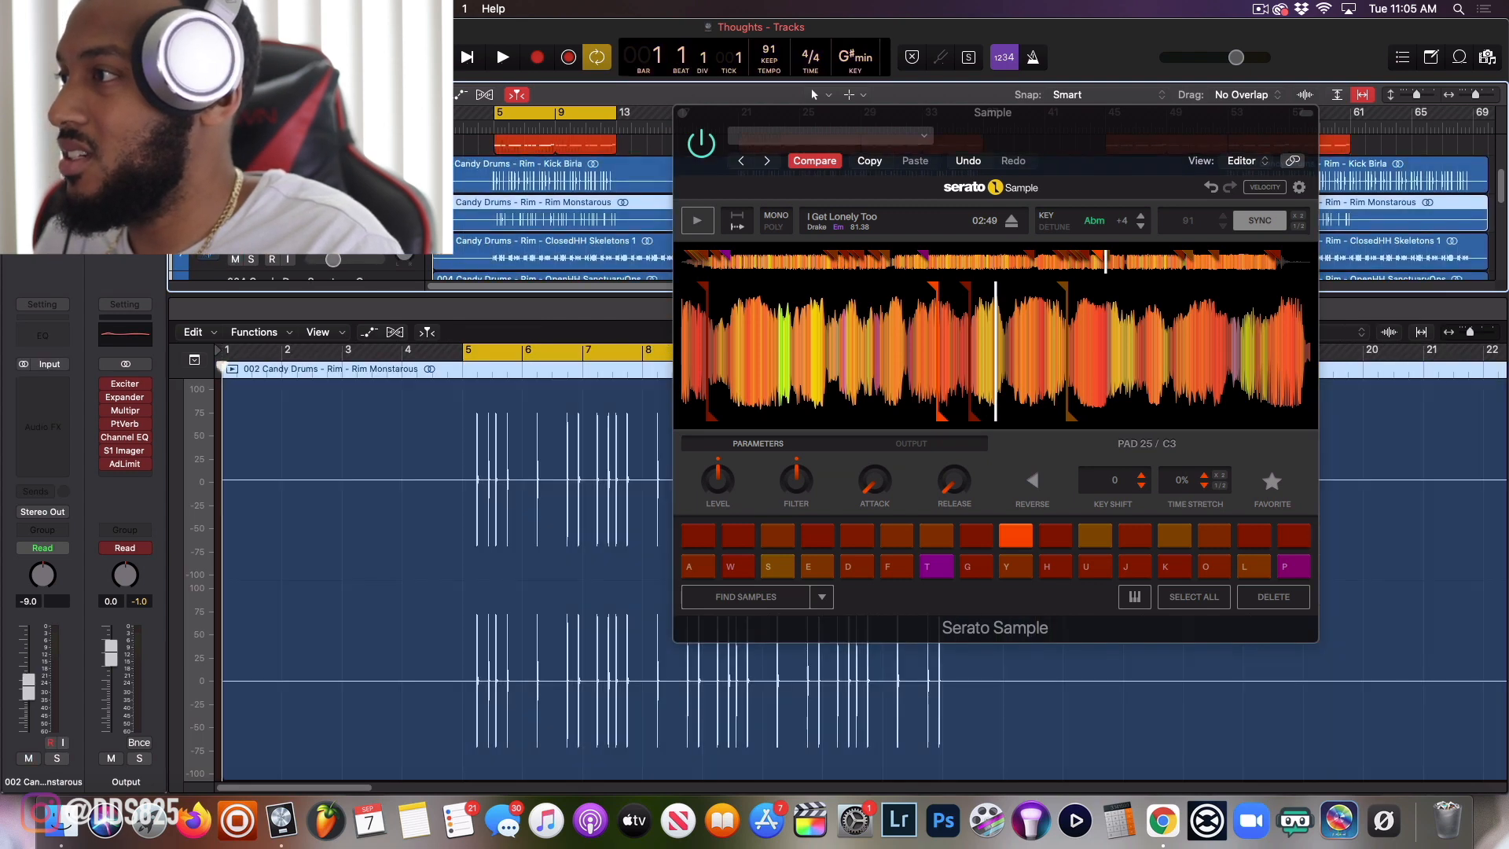
# - Mute the Boss Sub and Sample tracks, leaving the drum tracks audible
pyautogui.click(235, 240)
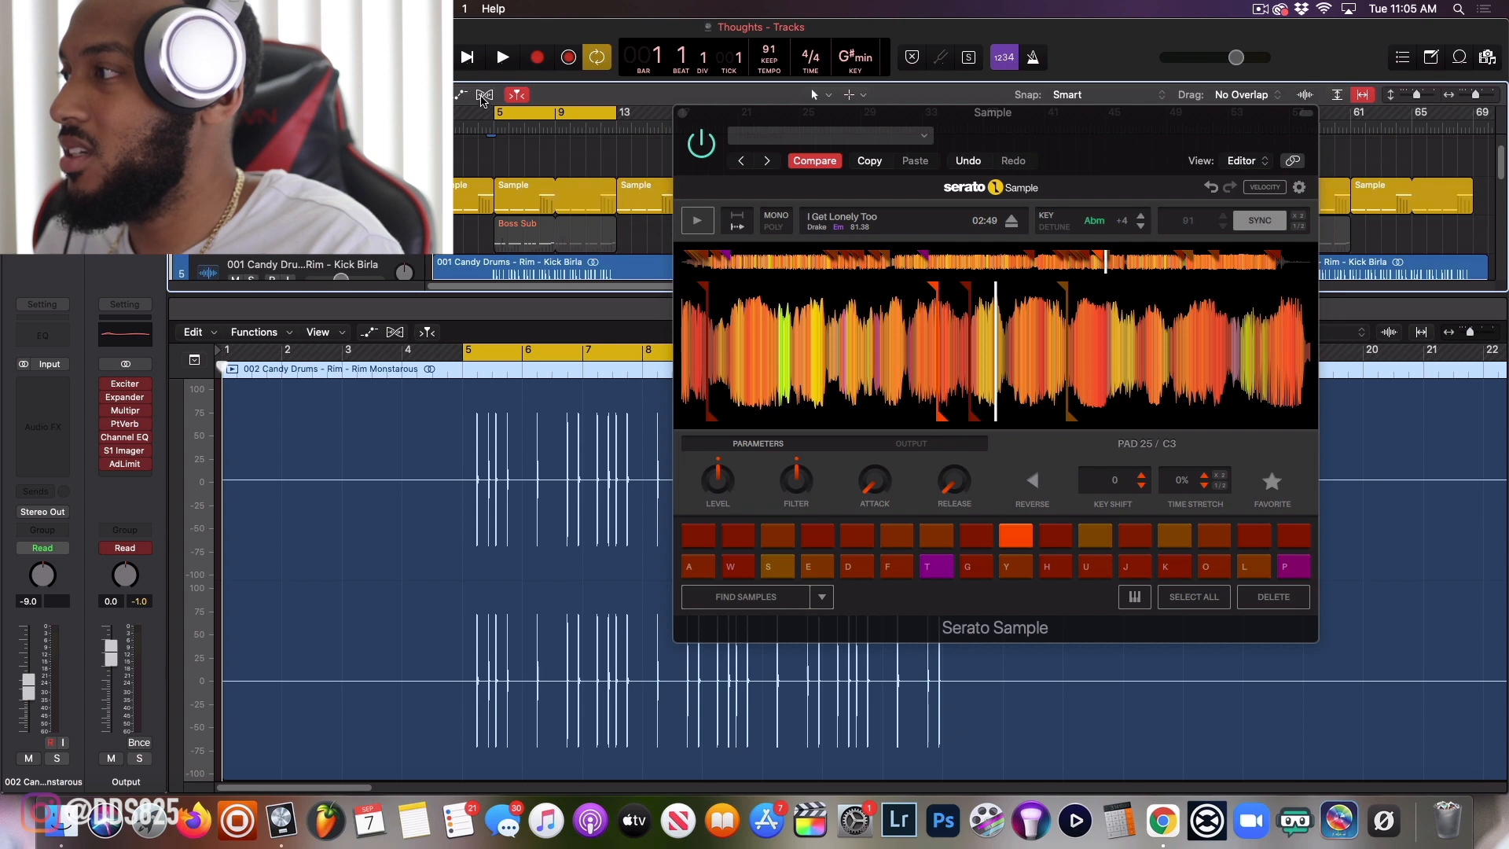
pyautogui.scroll(-3, 482, 100)
pyautogui.scroll(3, 562, 205)
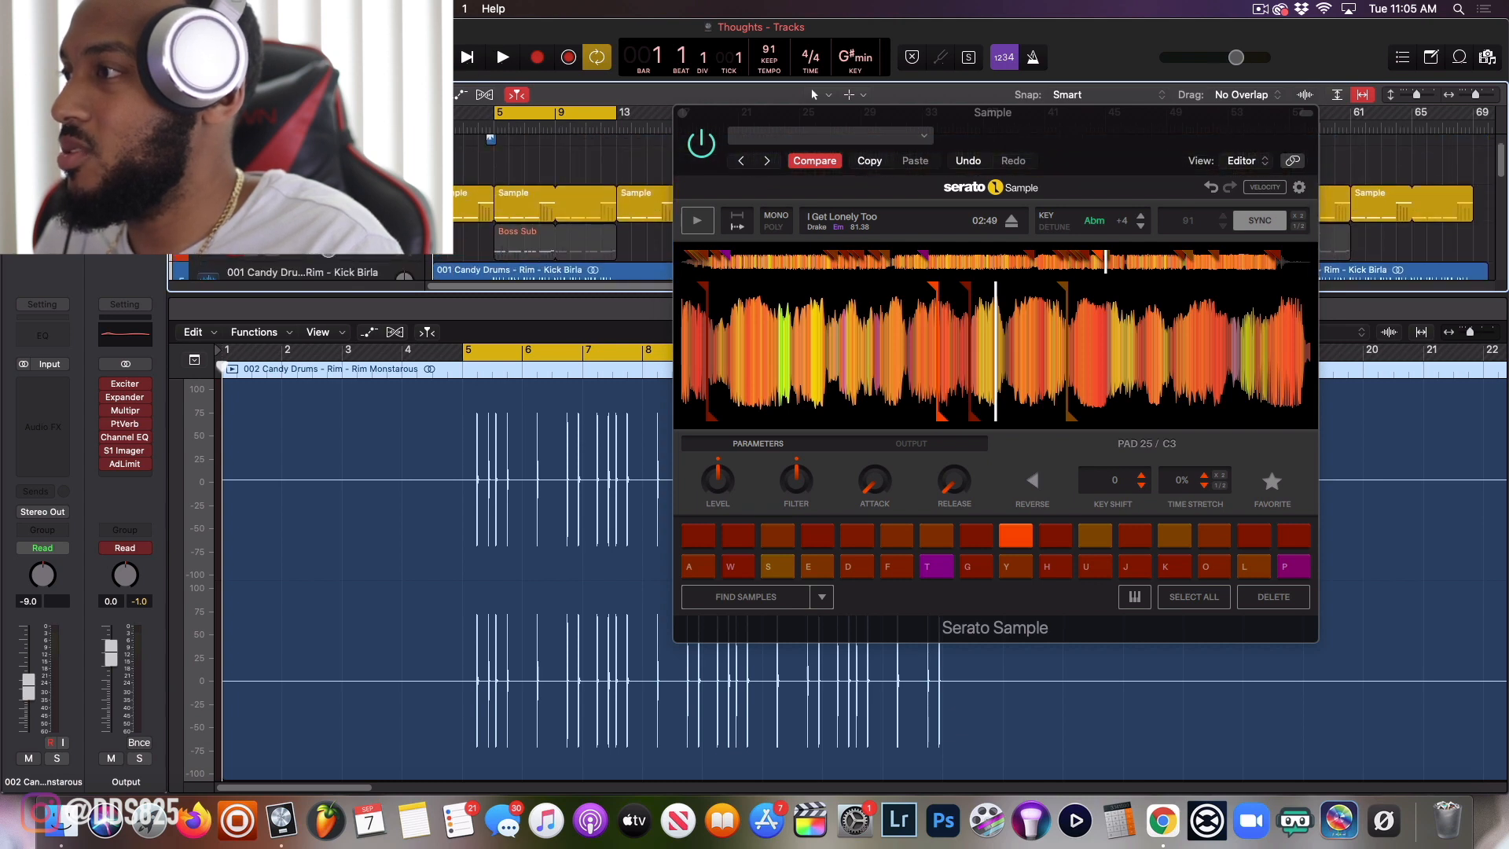
pyautogui.click(235, 209)
# - Play the drum tracks from bar 5, unmute the Sample track, and return the playhead to bar 5
pyautogui.click(467, 58)
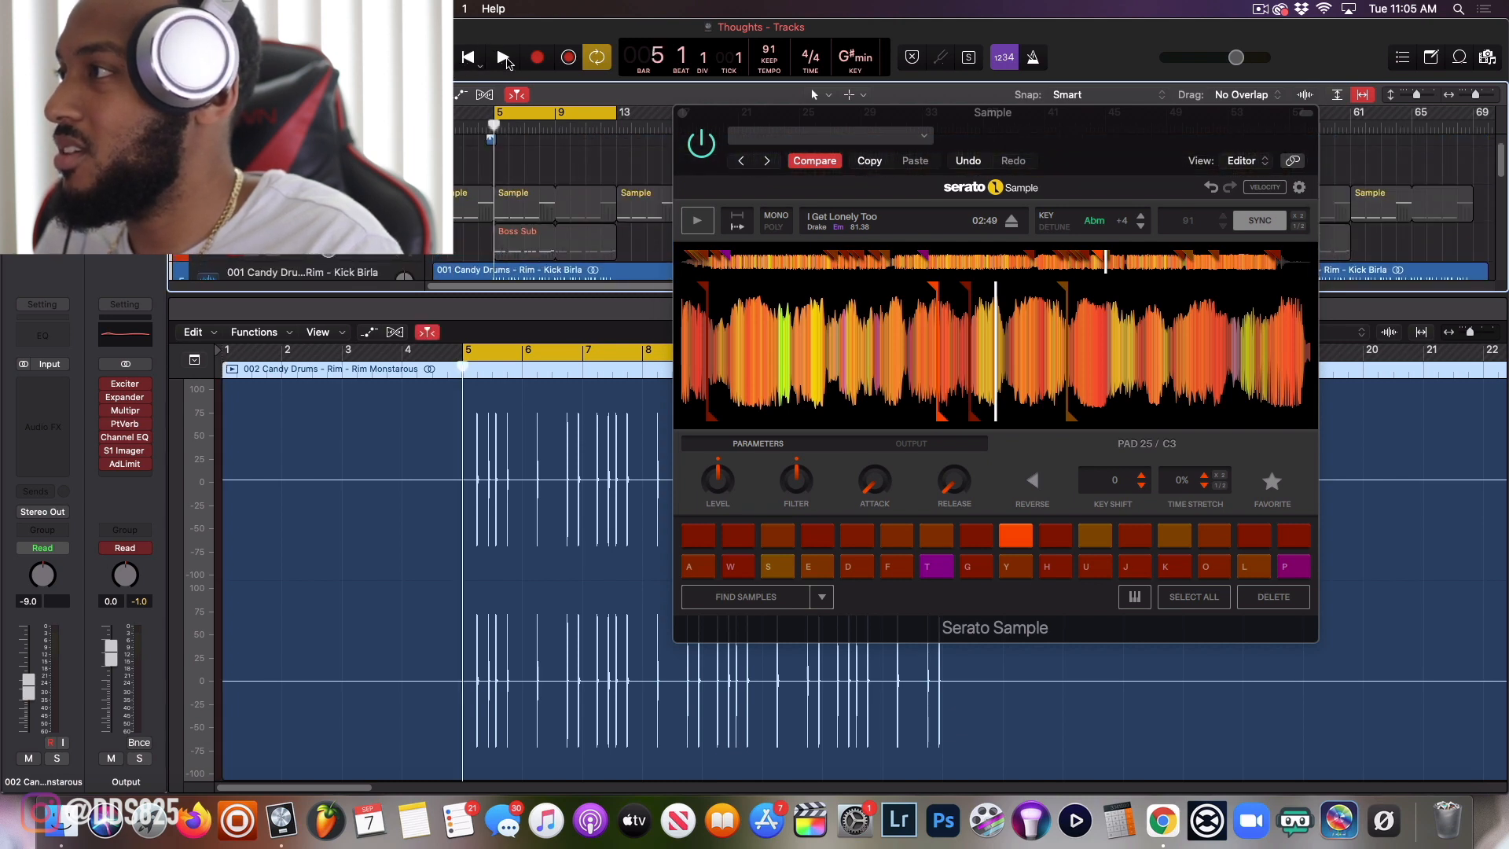
pyautogui.click(503, 58)
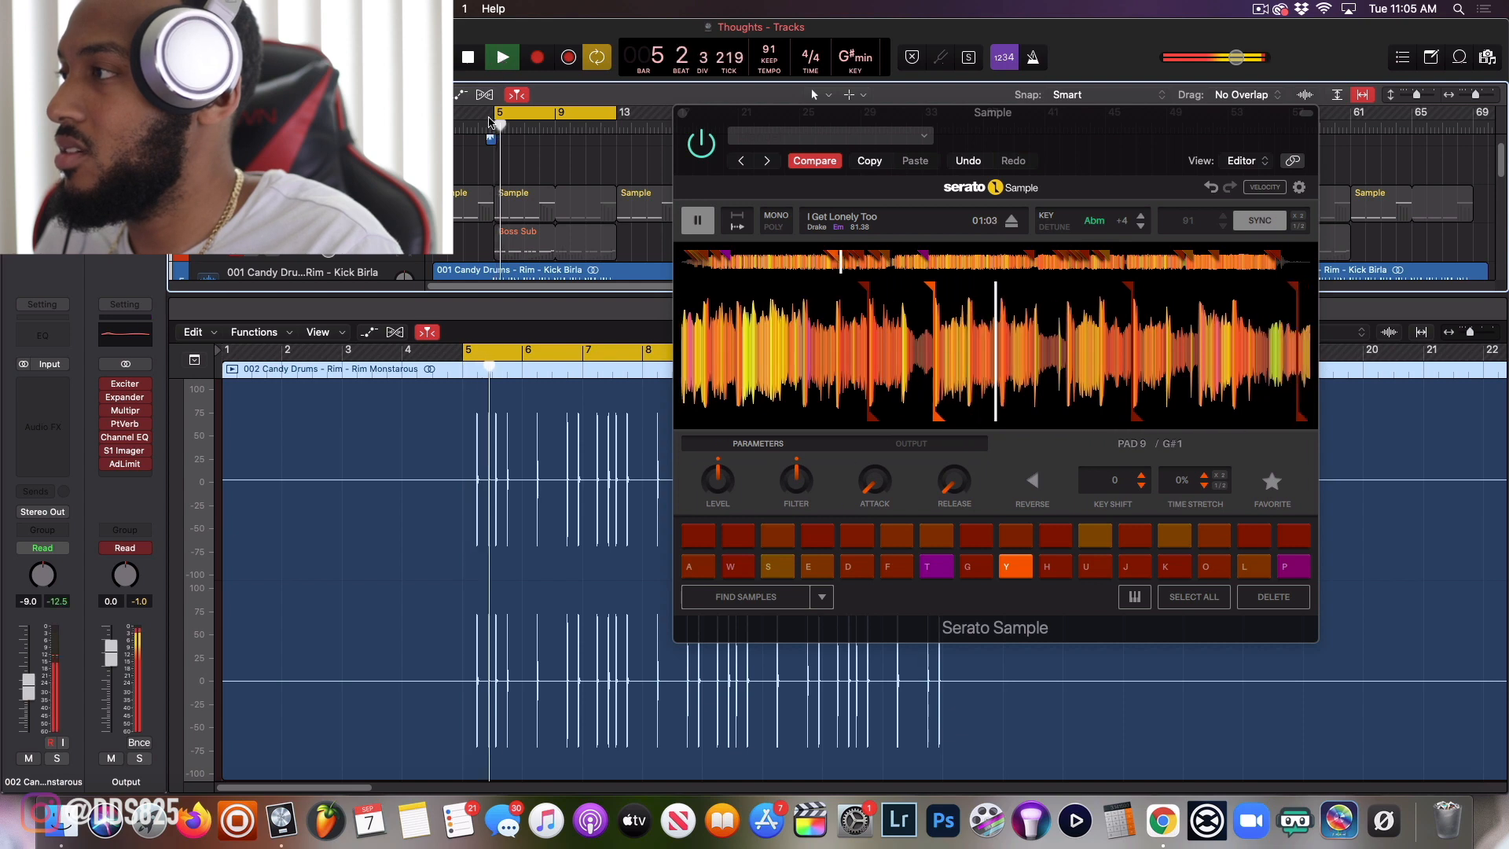
pyautogui.scroll(2, 314, 208)
pyautogui.scroll(-4, 315, 208)
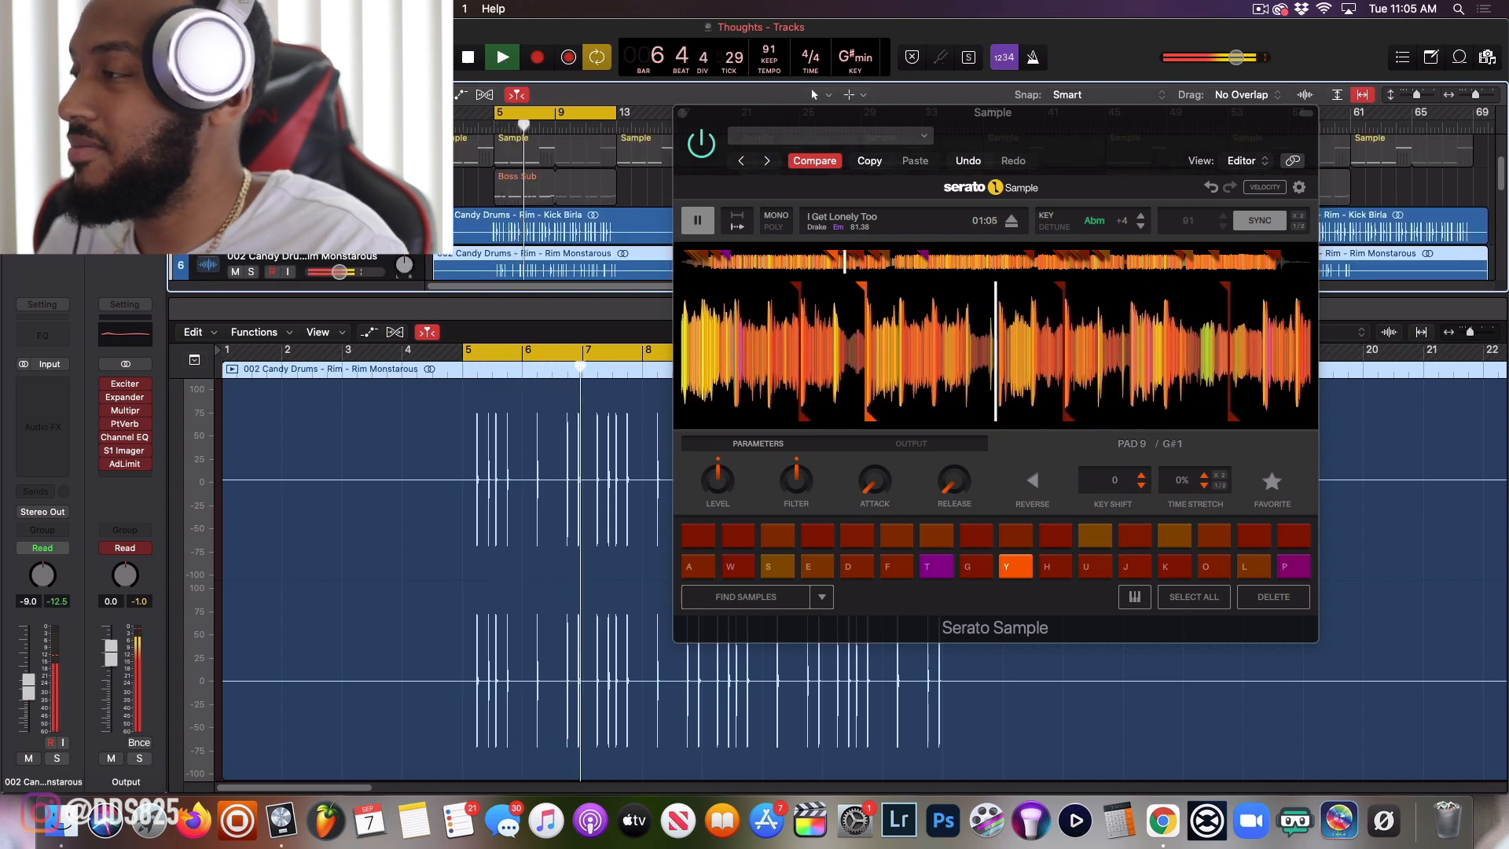
pyautogui.scroll(-5, 550, 196)
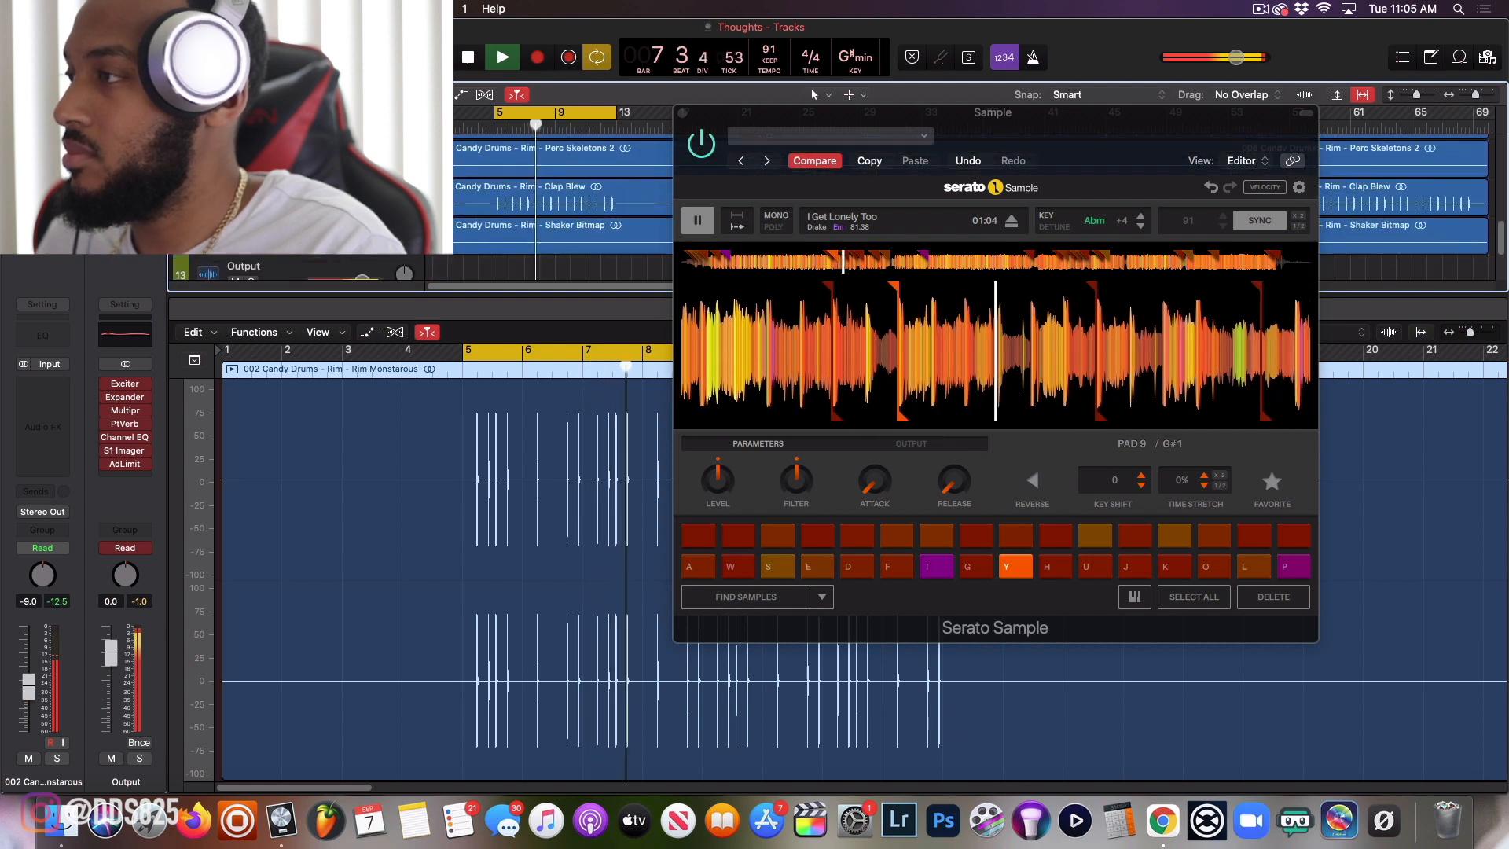
pyautogui.scroll(6, 550, 197)
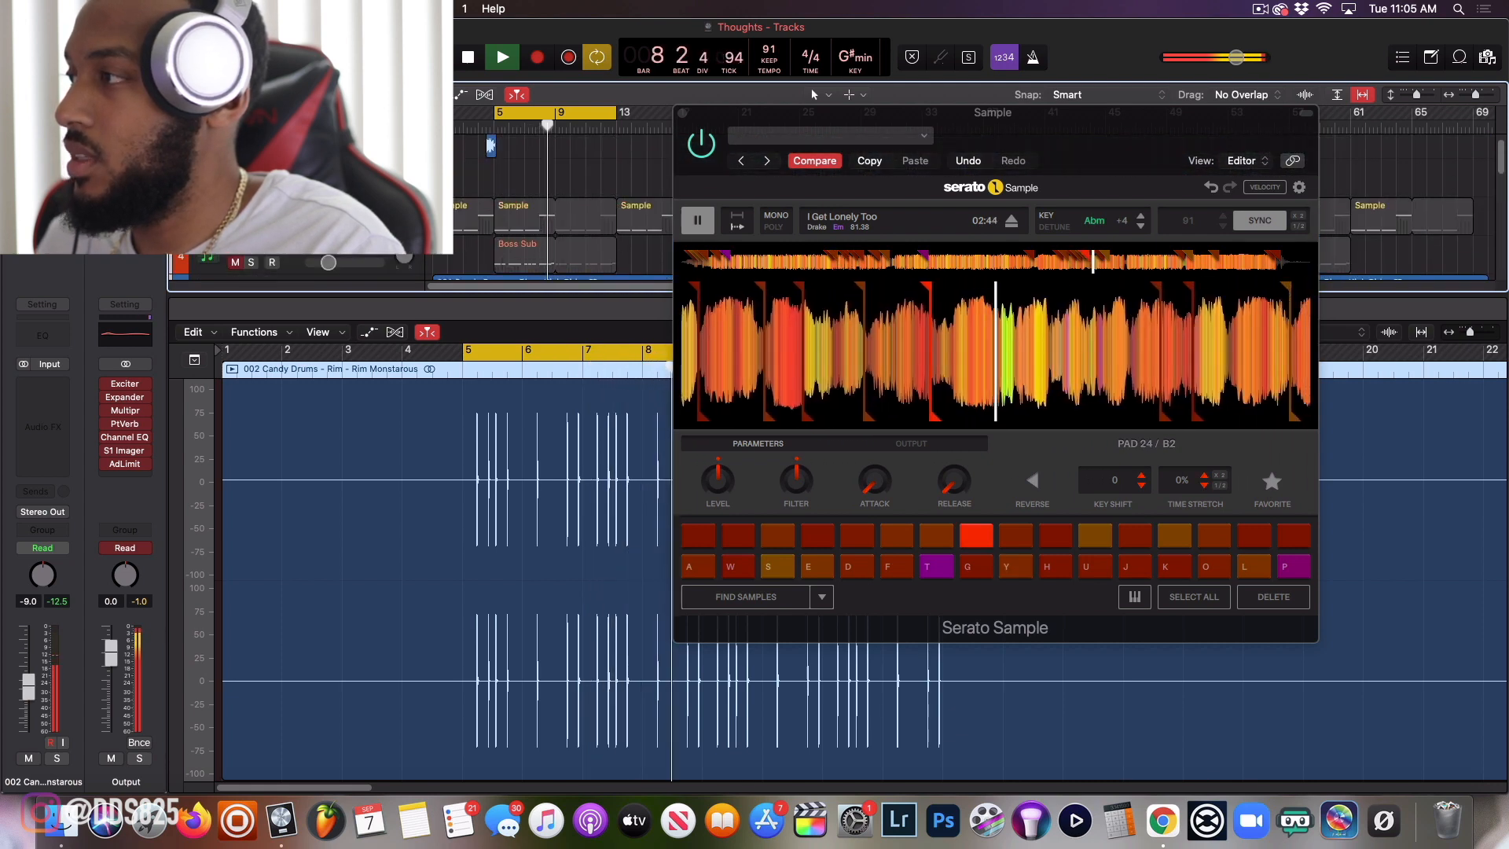
pyautogui.click(250, 224)
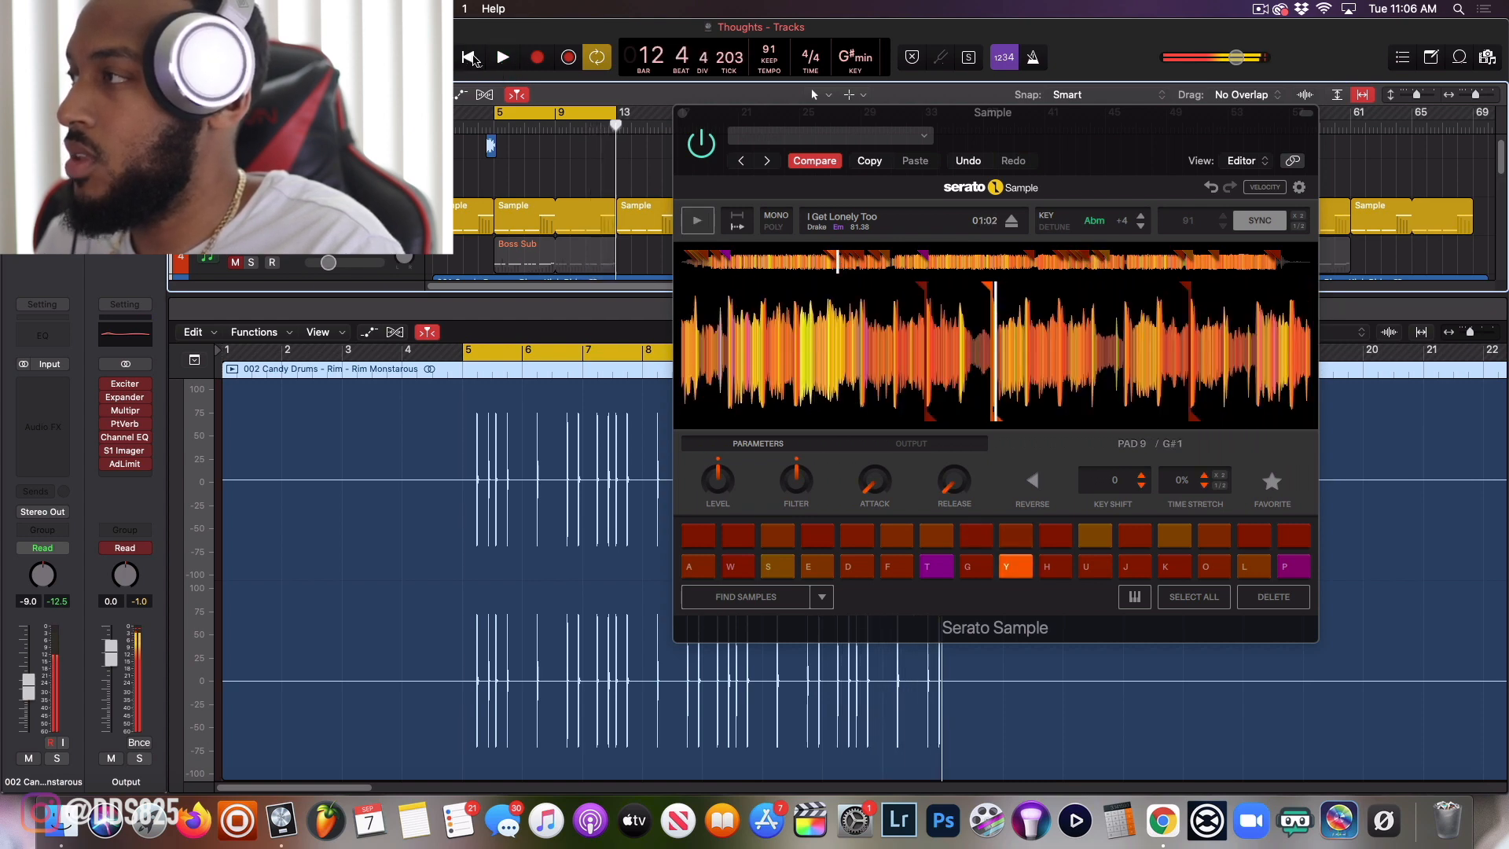
pyautogui.click(472, 59)
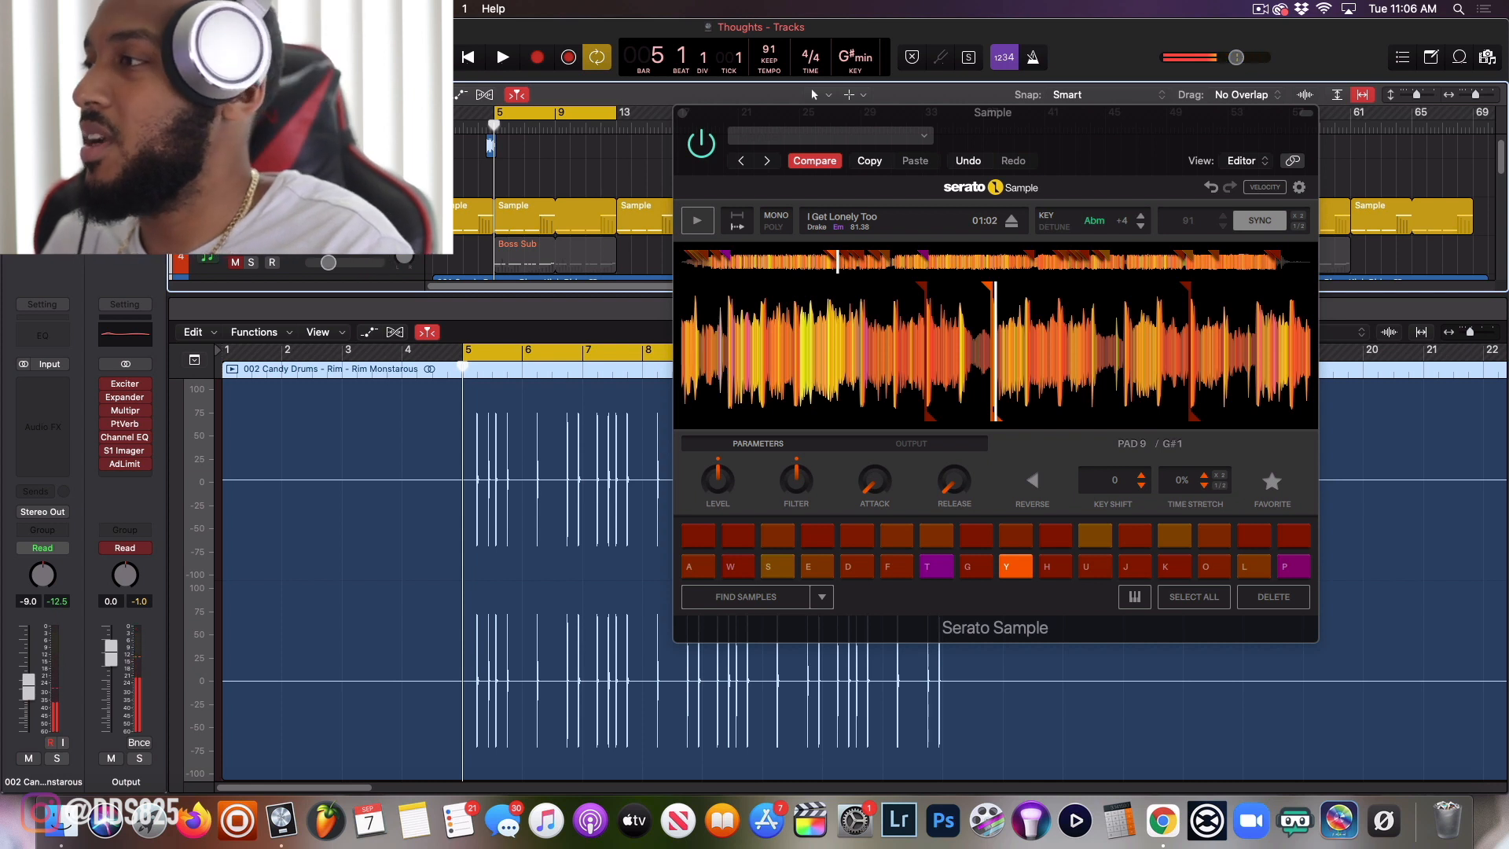
# - Solo the Sample track and play it from bar 1
pyautogui.click(251, 224)
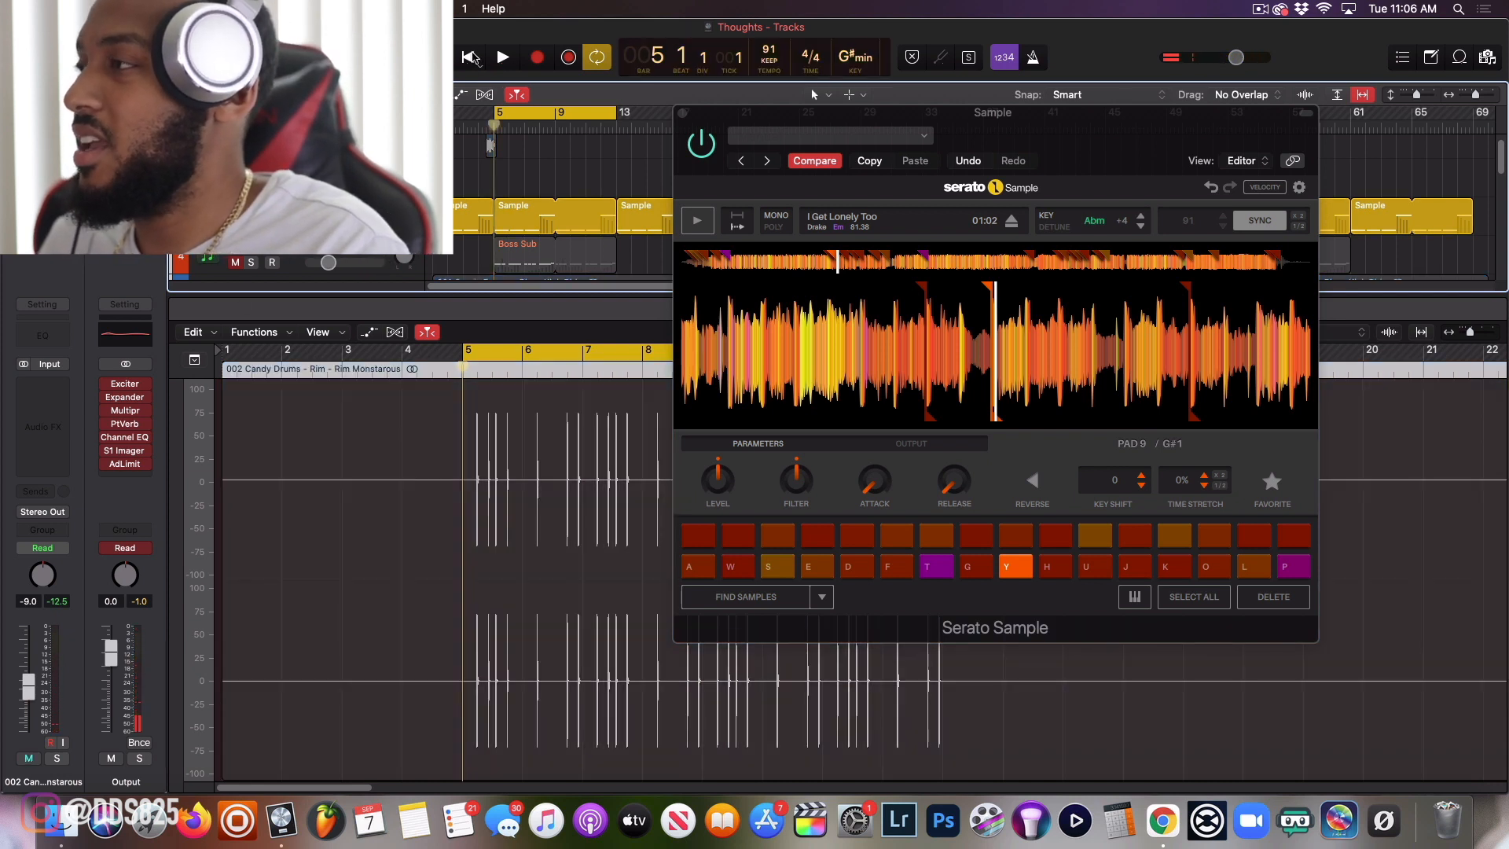
pyautogui.click(467, 59)
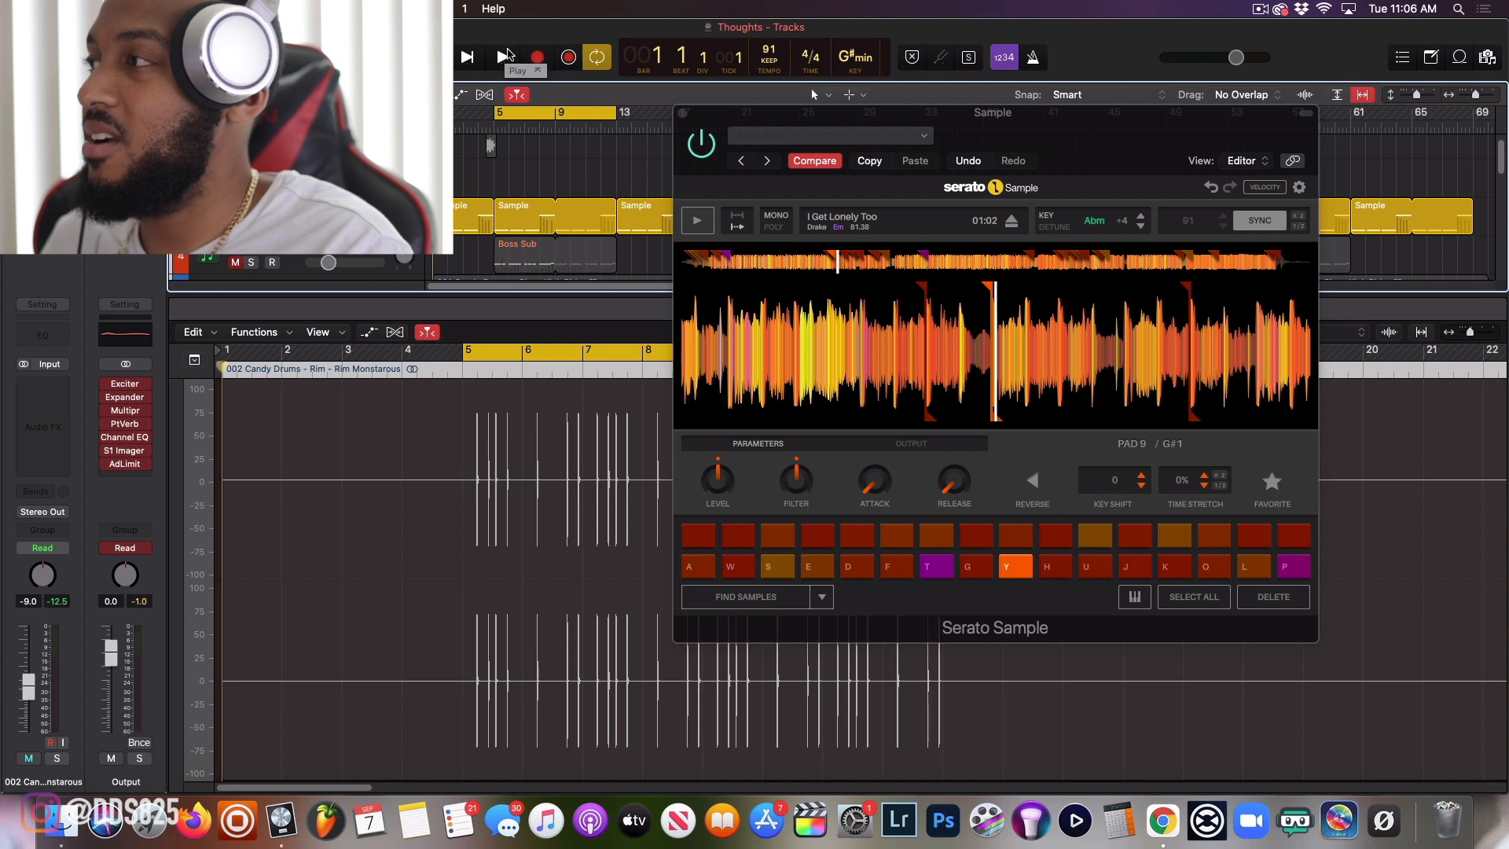
pyautogui.click(504, 58)
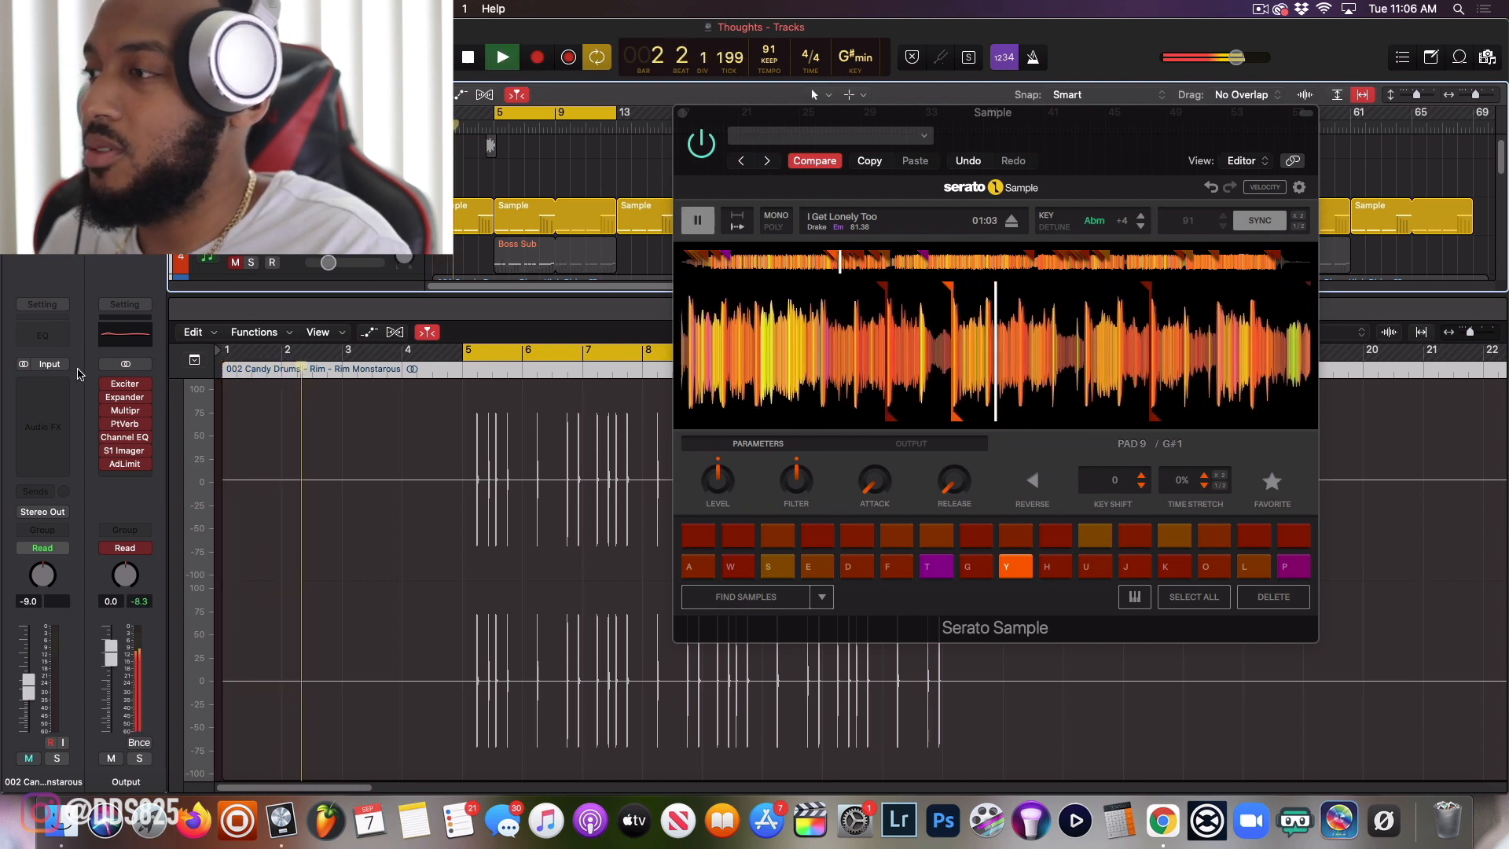
# - Select the Sample track, inspect its Bus 1 send to Aux 1 with the Guitar Rig effect, and stop playback
pyautogui.click(251, 210)
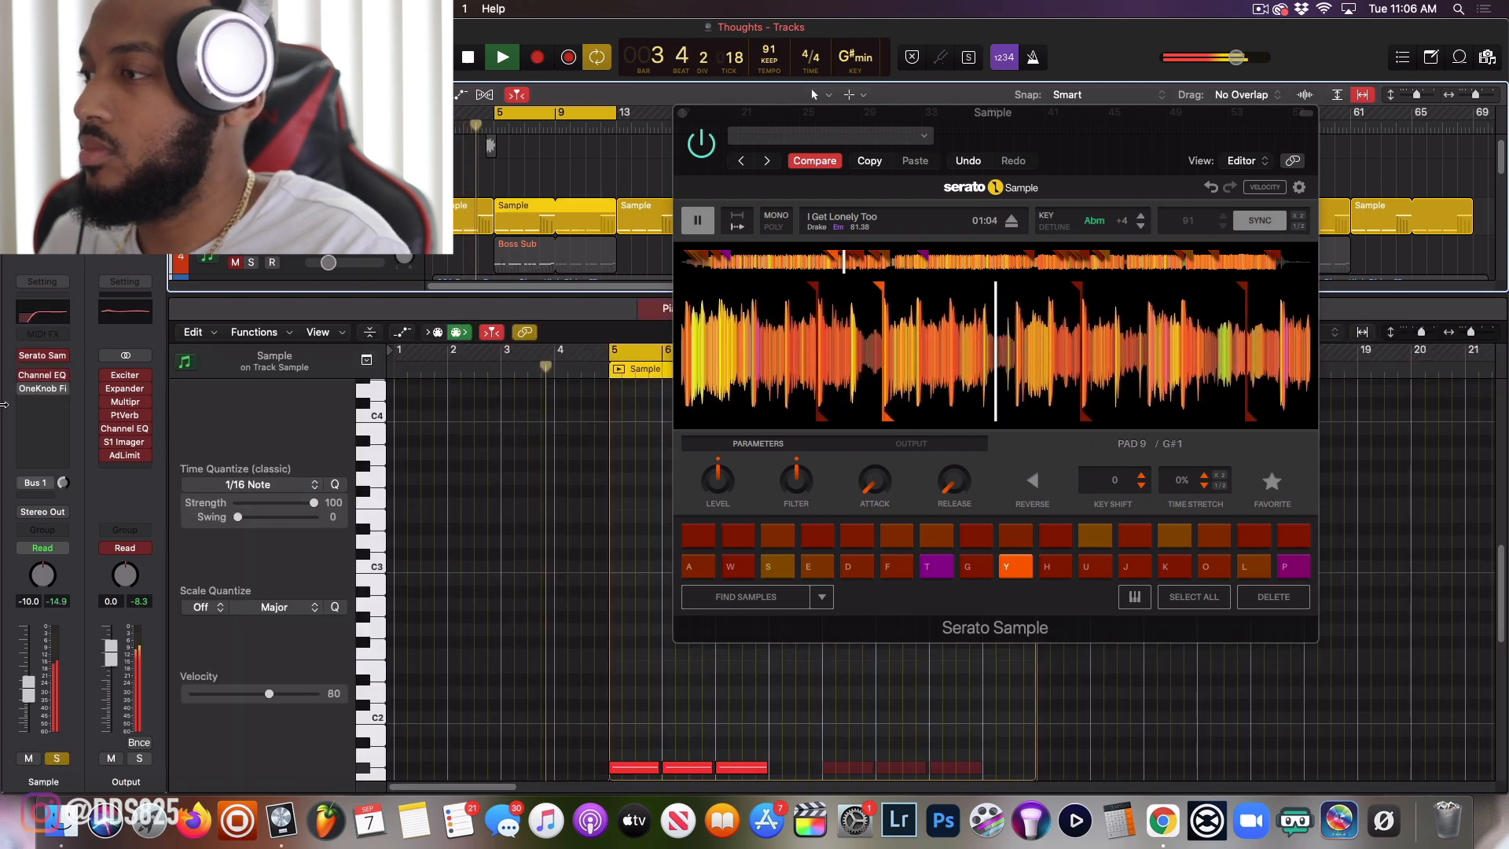
pyautogui.moveTo(22, 390)
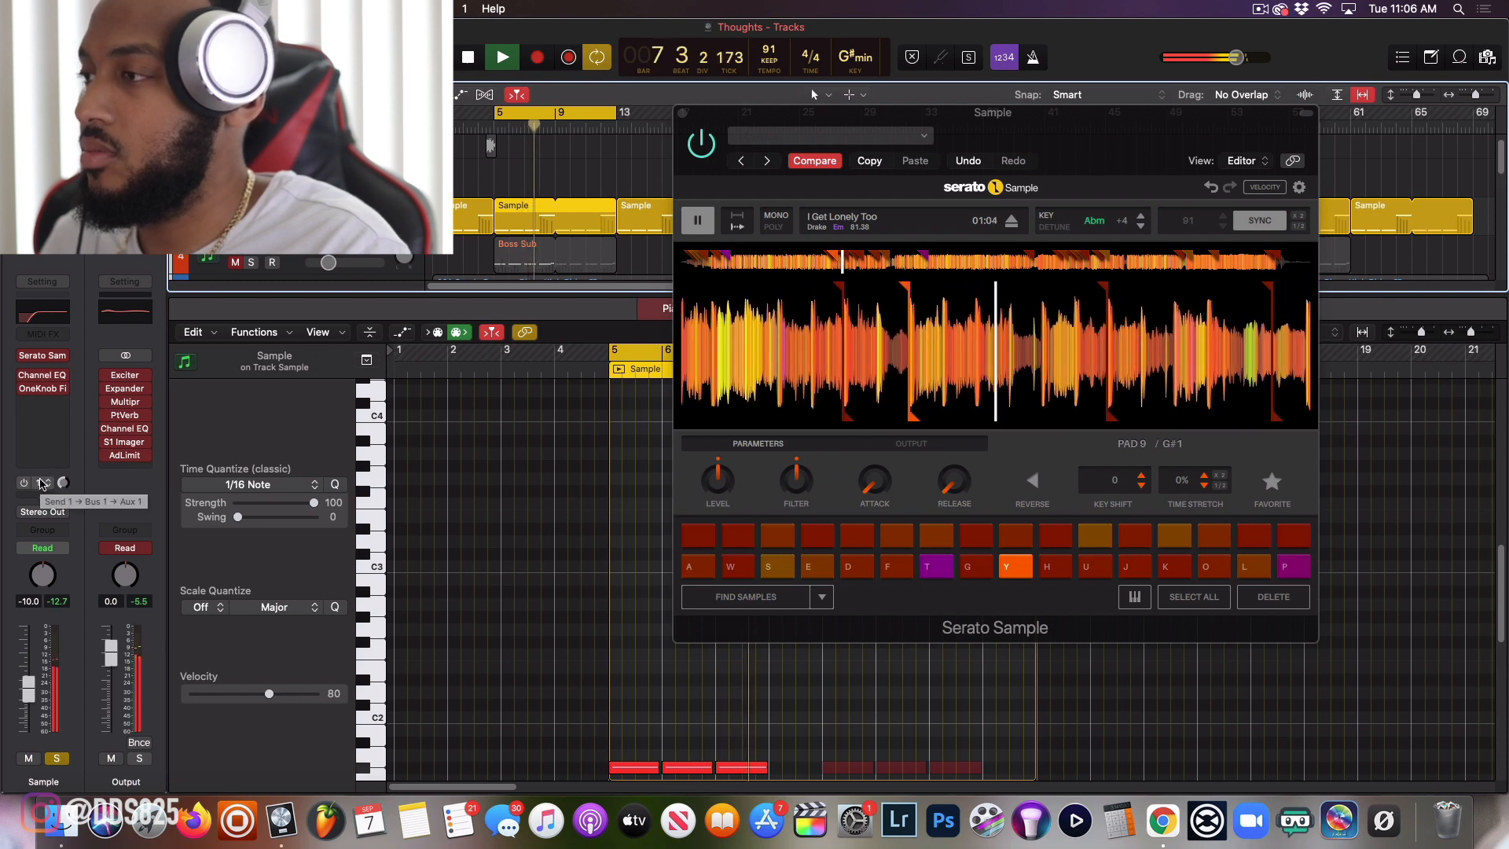
pyautogui.click(42, 483)
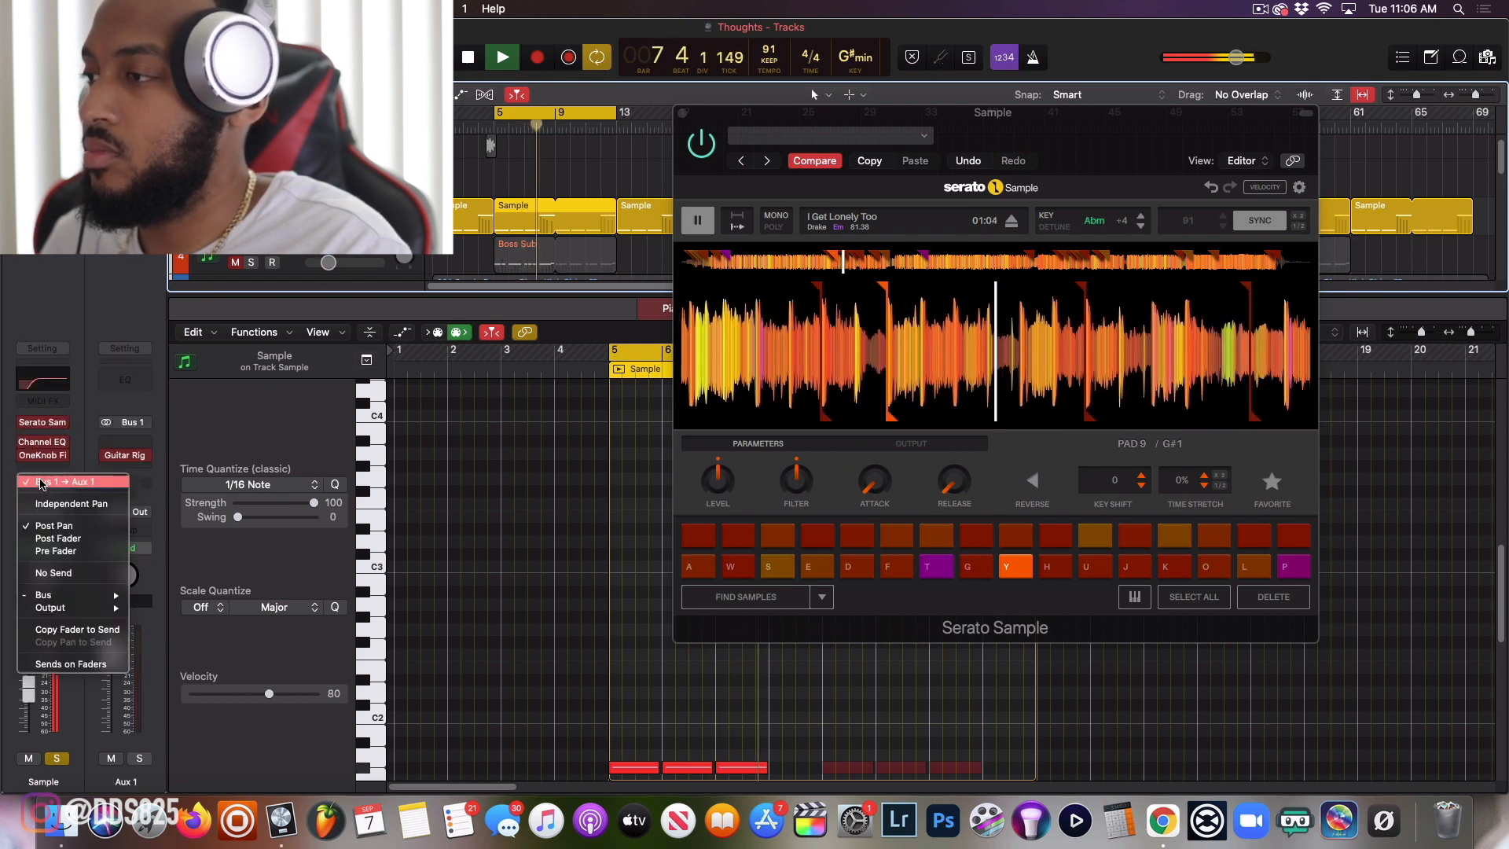
pyautogui.click(87, 380)
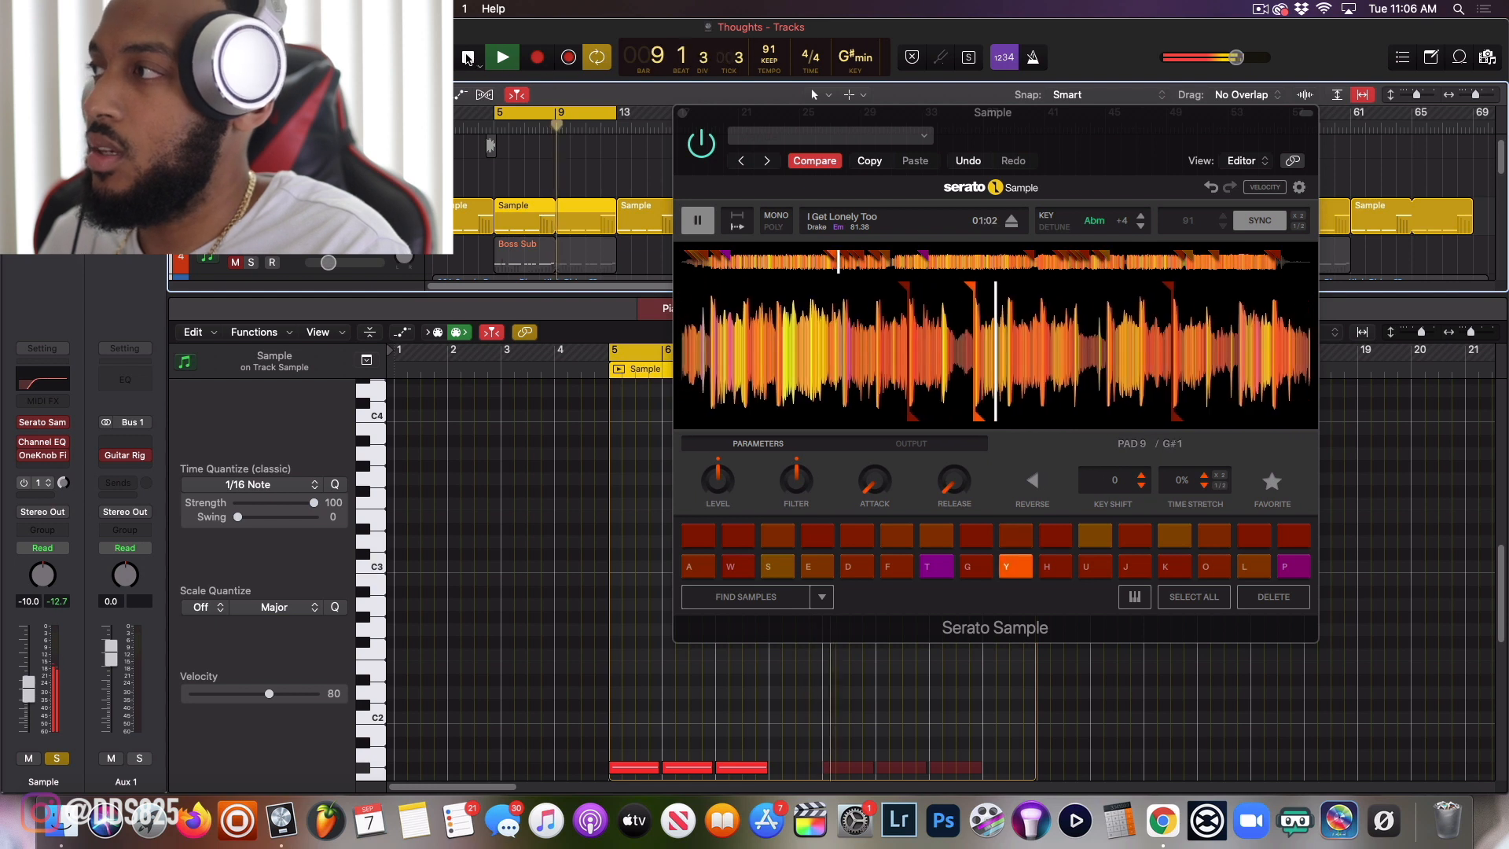
pyautogui.click(469, 58)
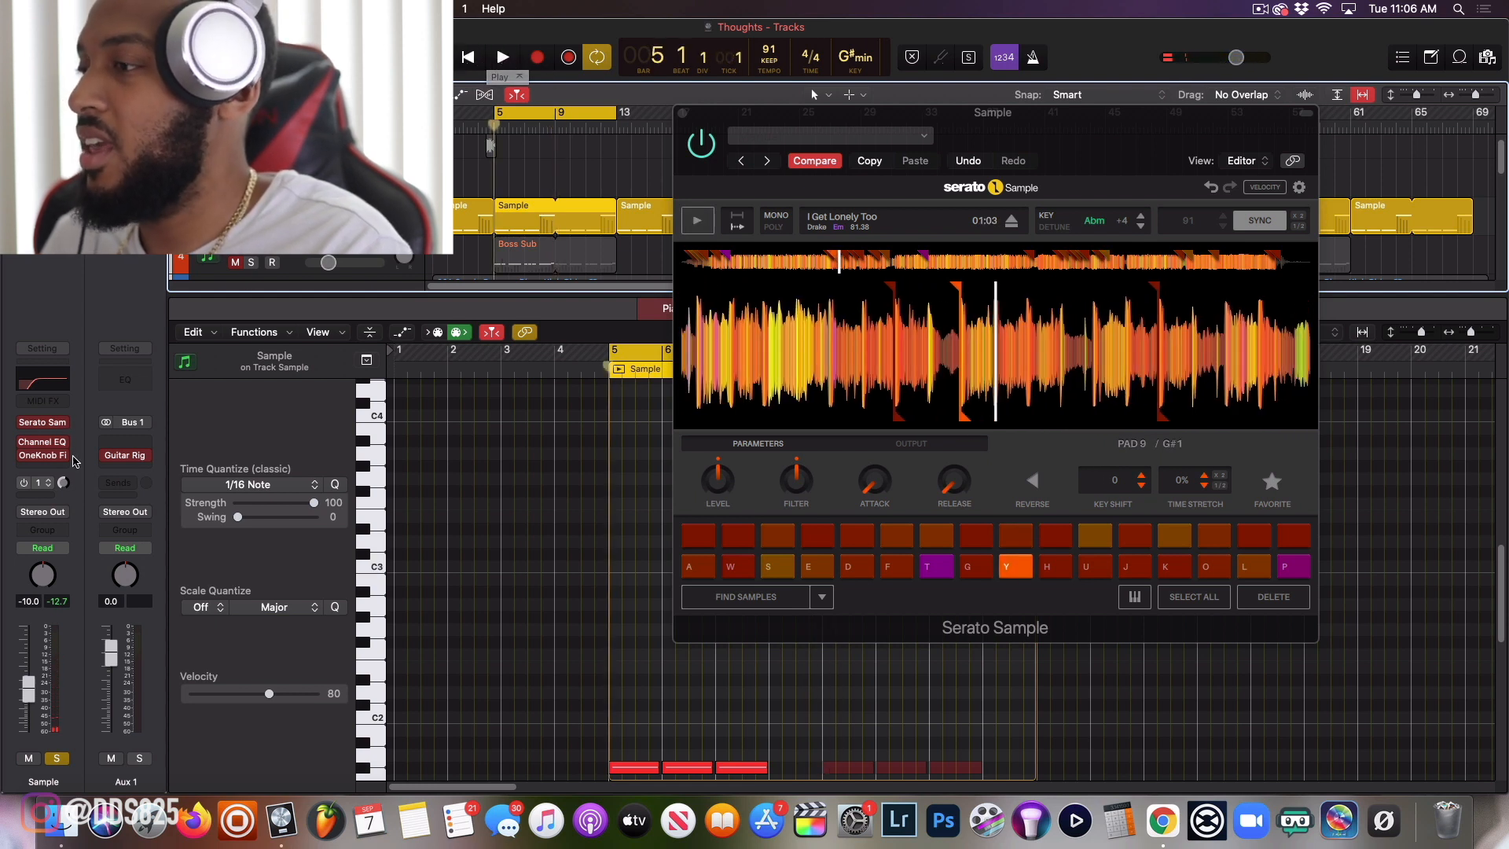
# - Play the soloed Sample track from bar 5 and add the Boss Sub track to the solo
pyautogui.click(499, 60)
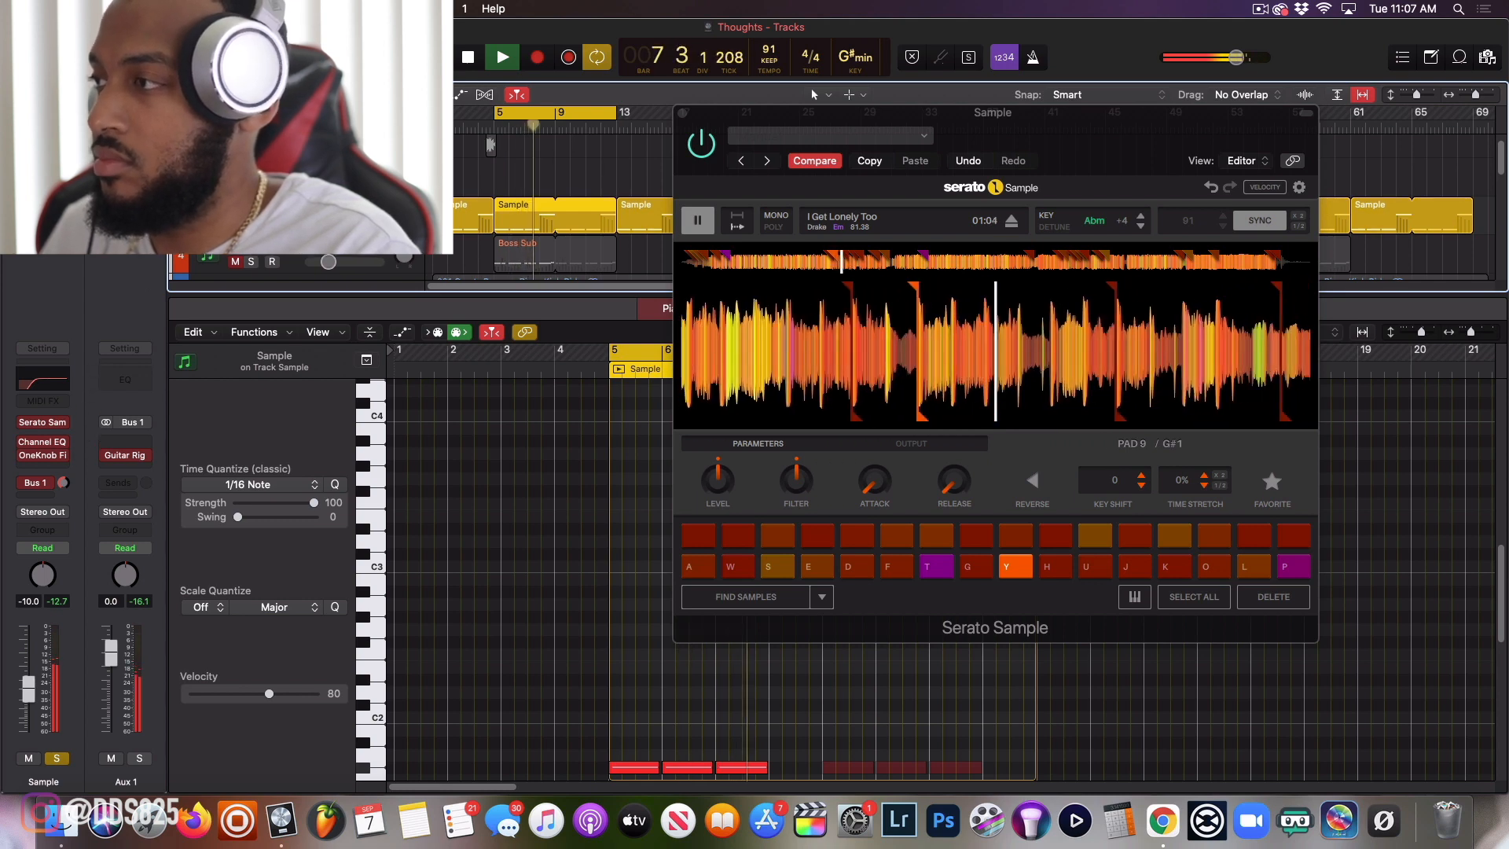
pyautogui.scroll(-3, 330, 208)
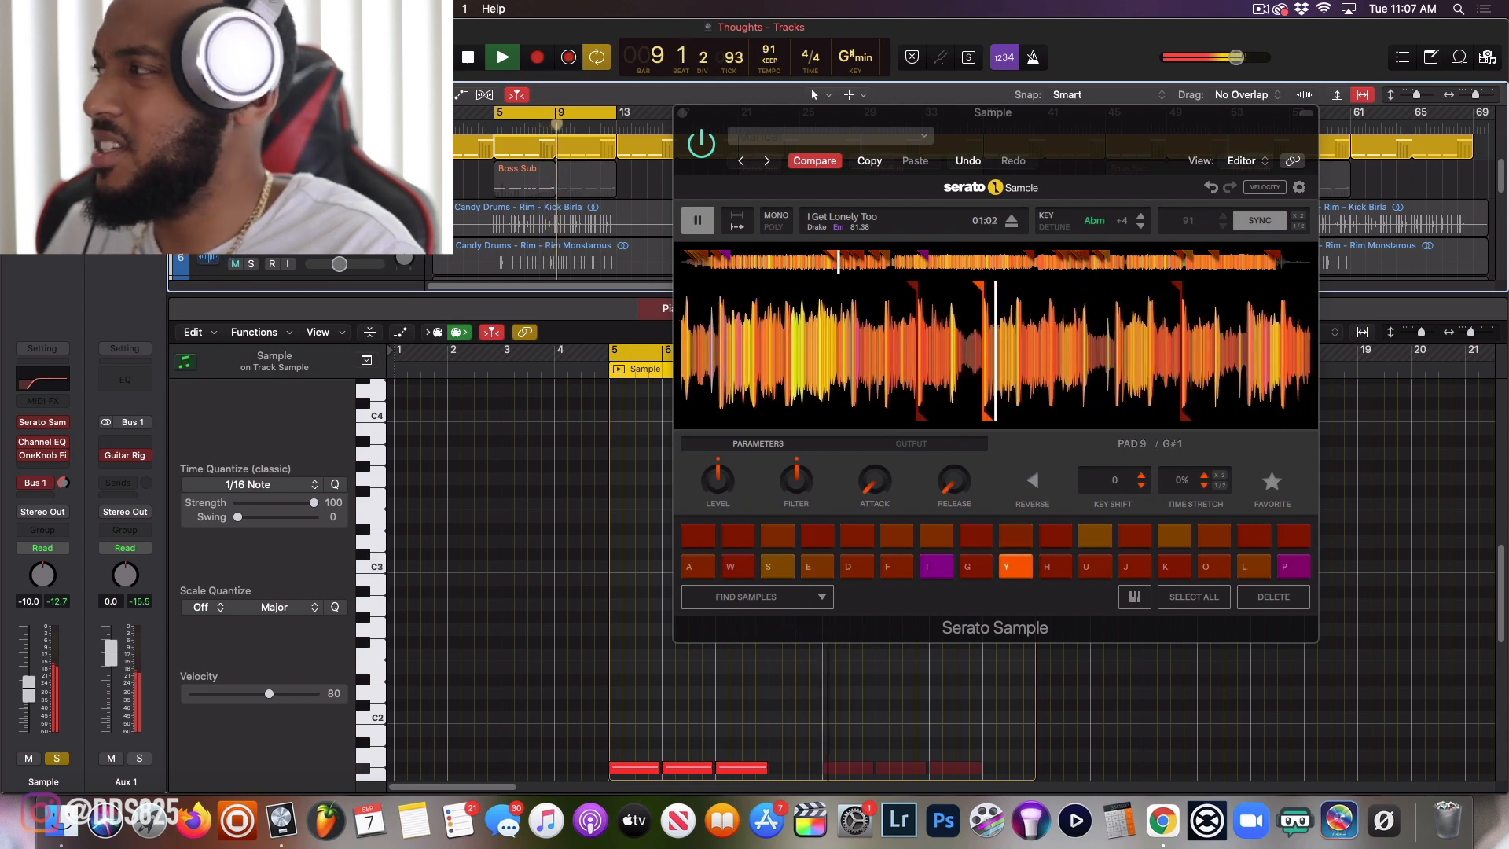
pyautogui.click(251, 187)
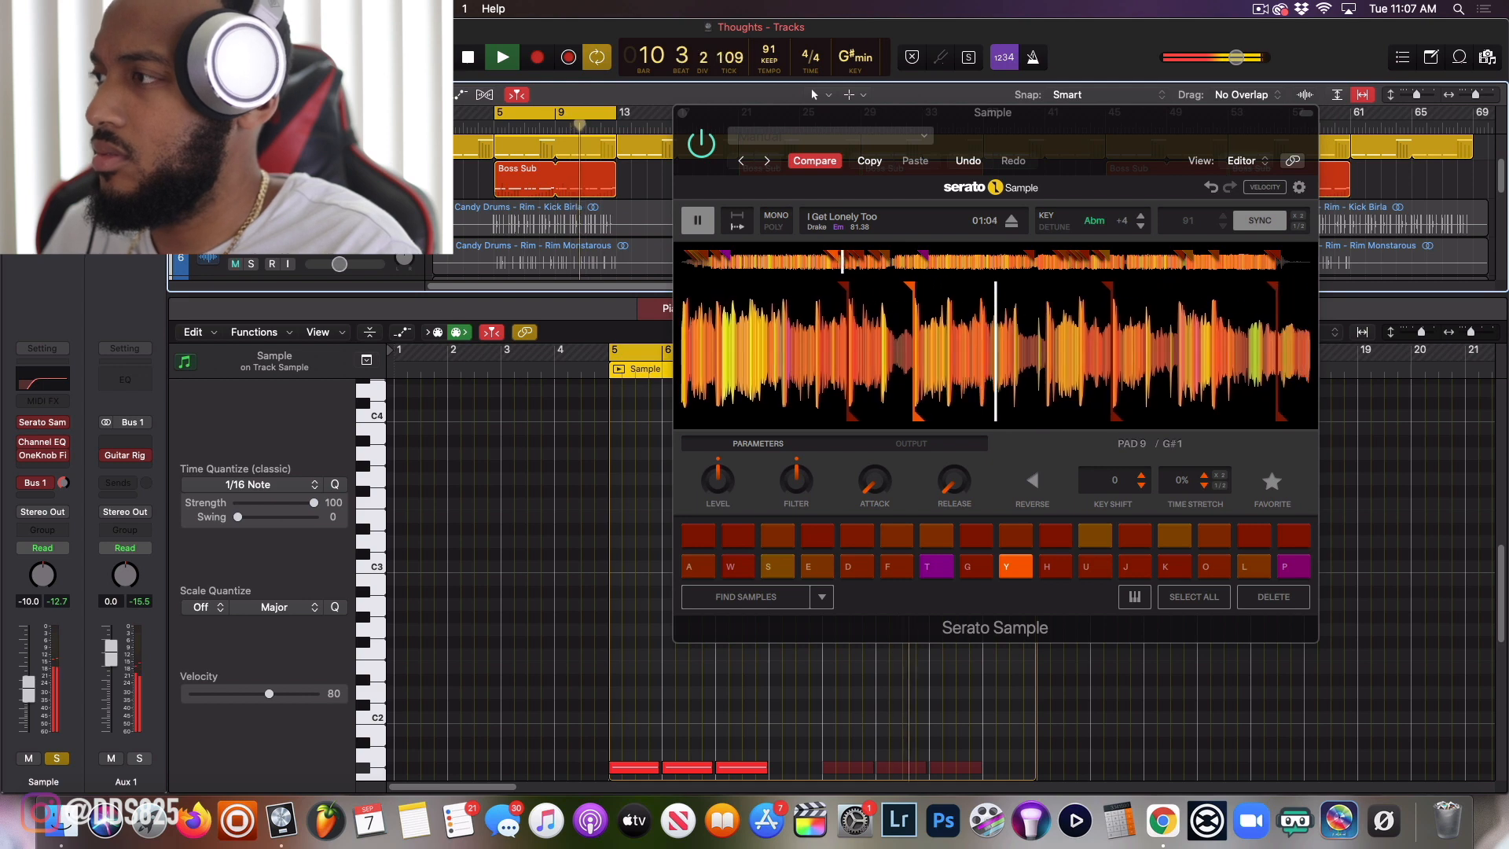
# - Turn off the solos during playback so the drum tracks play together with the Sample and Boss Sub tracks
pyautogui.scroll(-5, 563, 204)
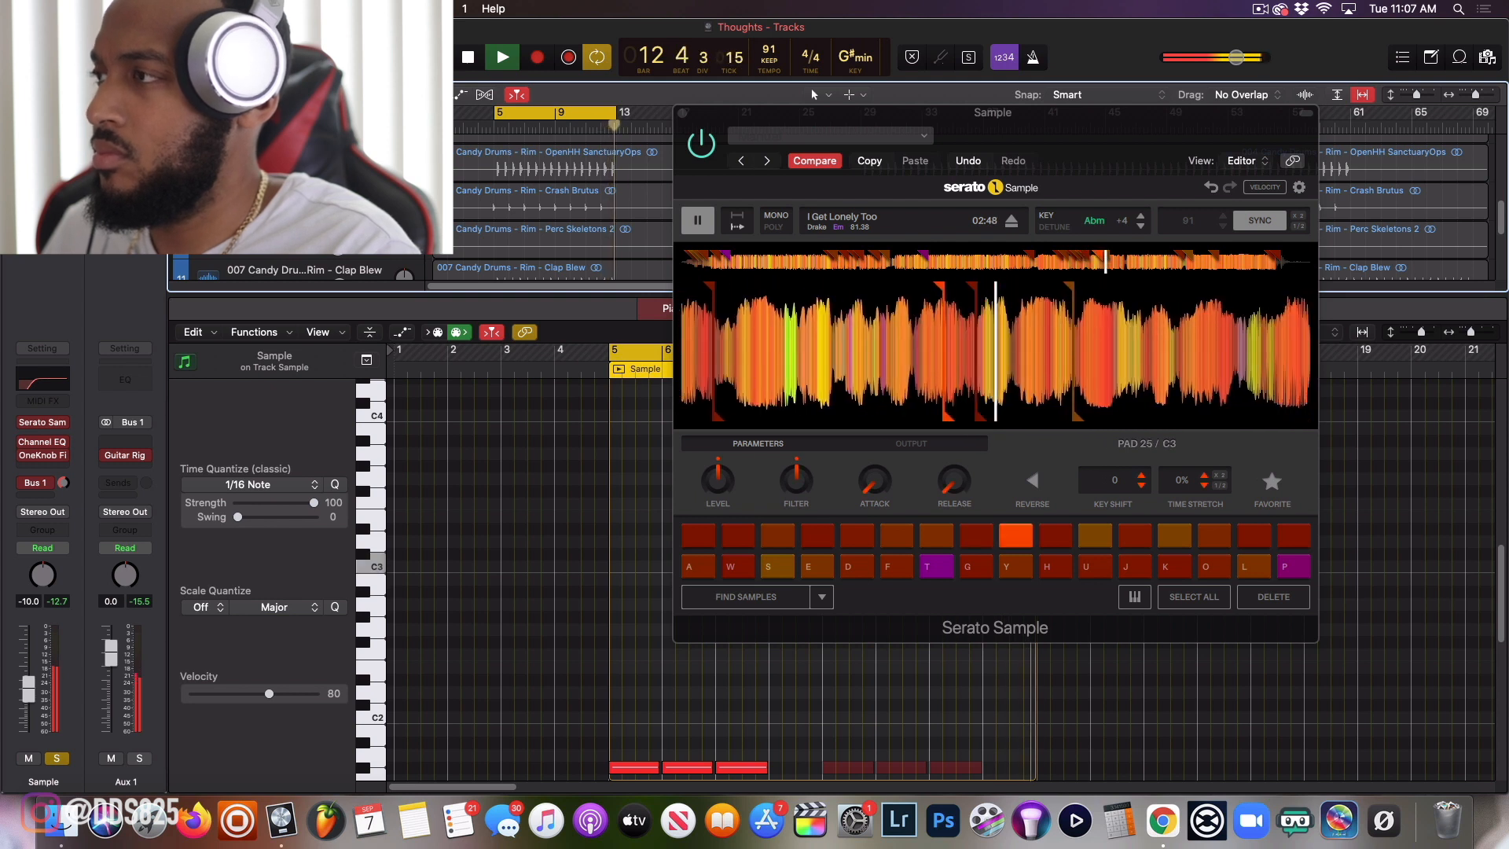
pyautogui.press('s')
pyautogui.scroll(-3, 563, 204)
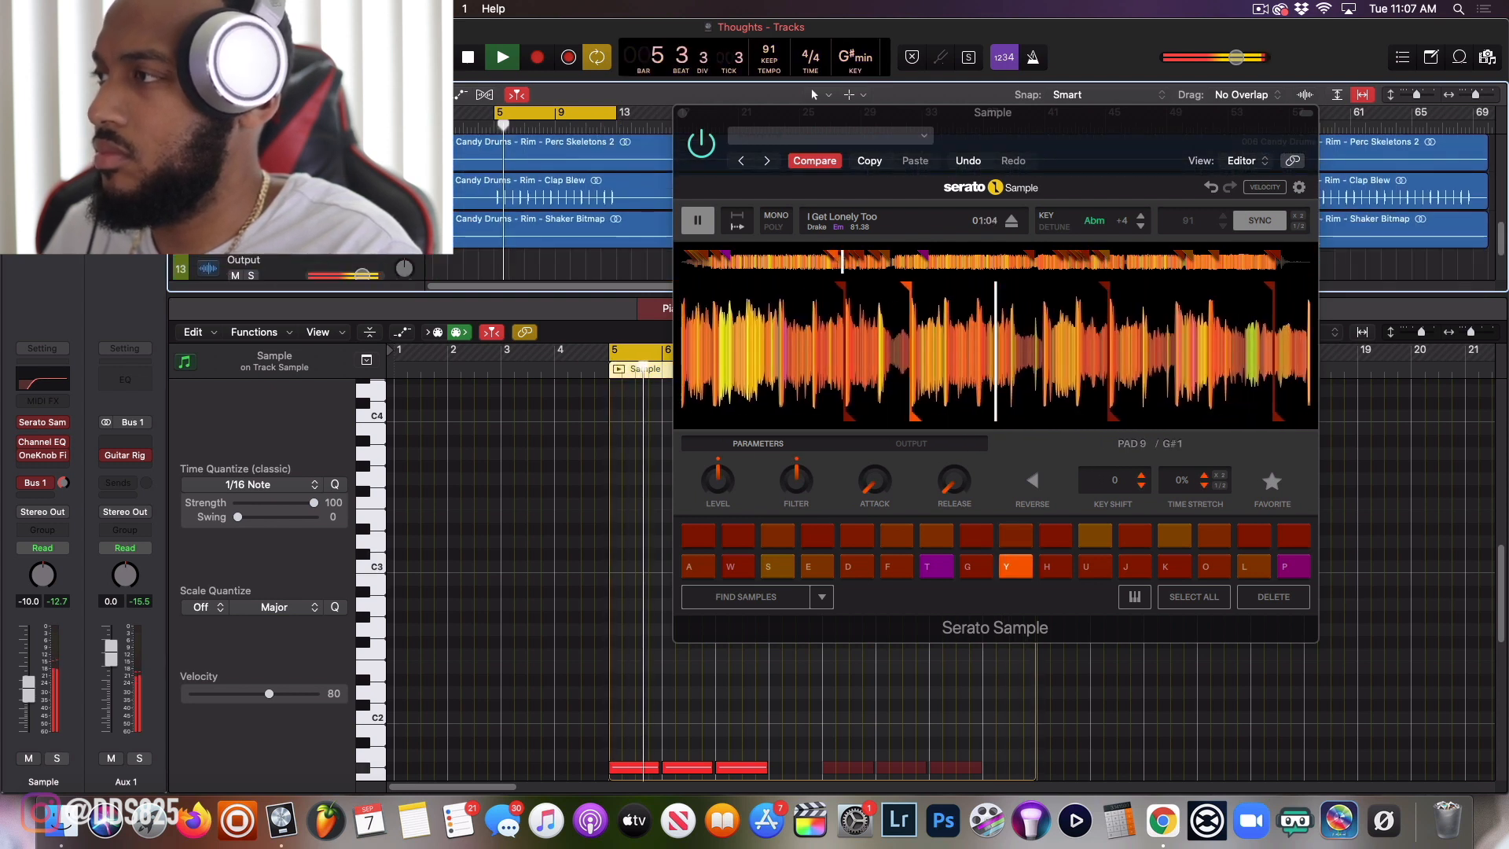
pyautogui.scroll(2, 342, 190)
pyautogui.scroll(2, 177, 247)
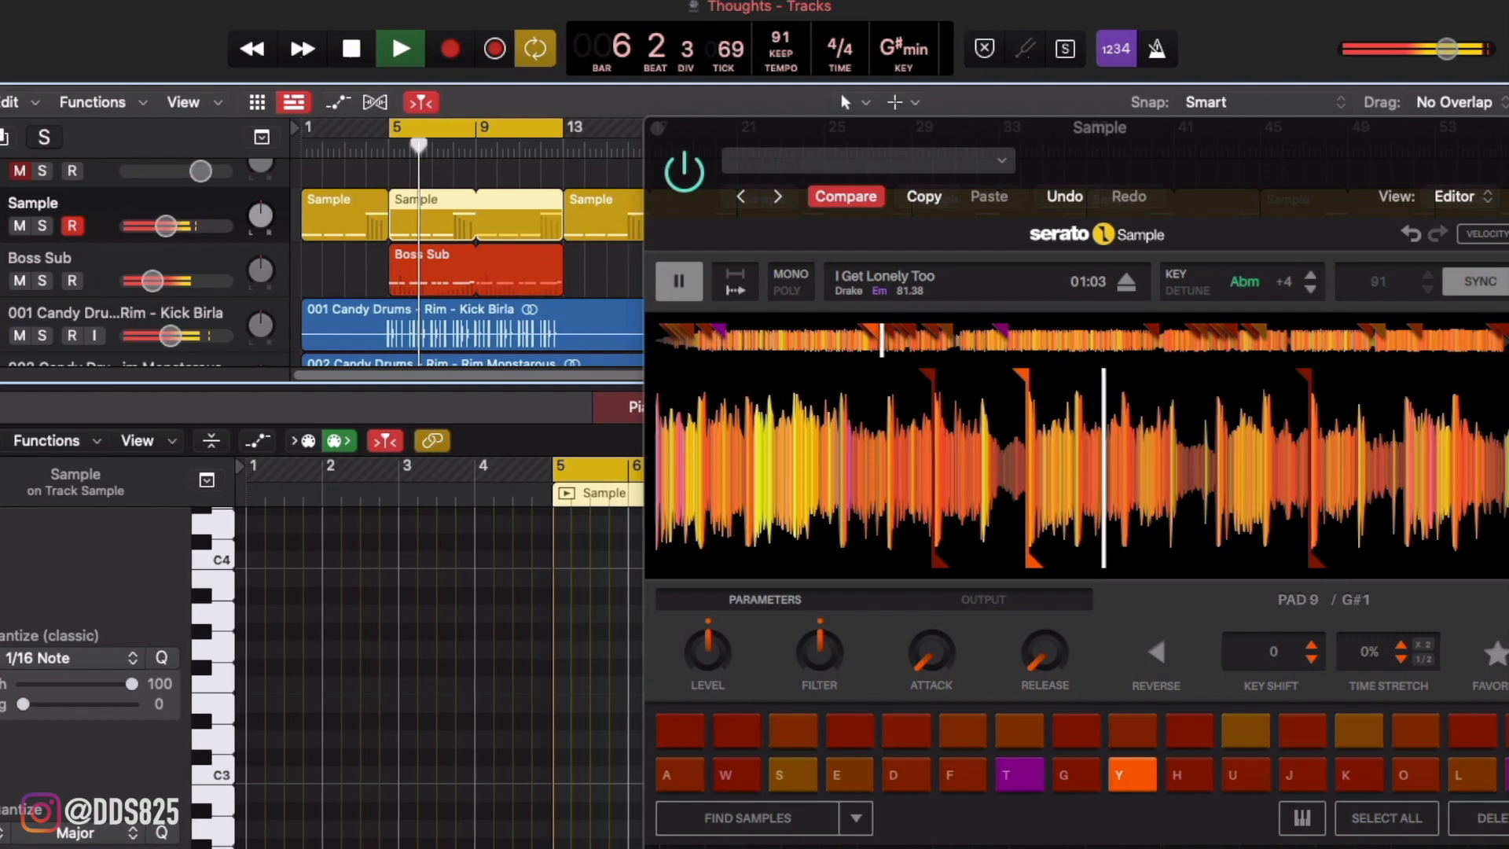
# - Open the Mixer and play the full beat from bar 1
pyautogui.press('x')
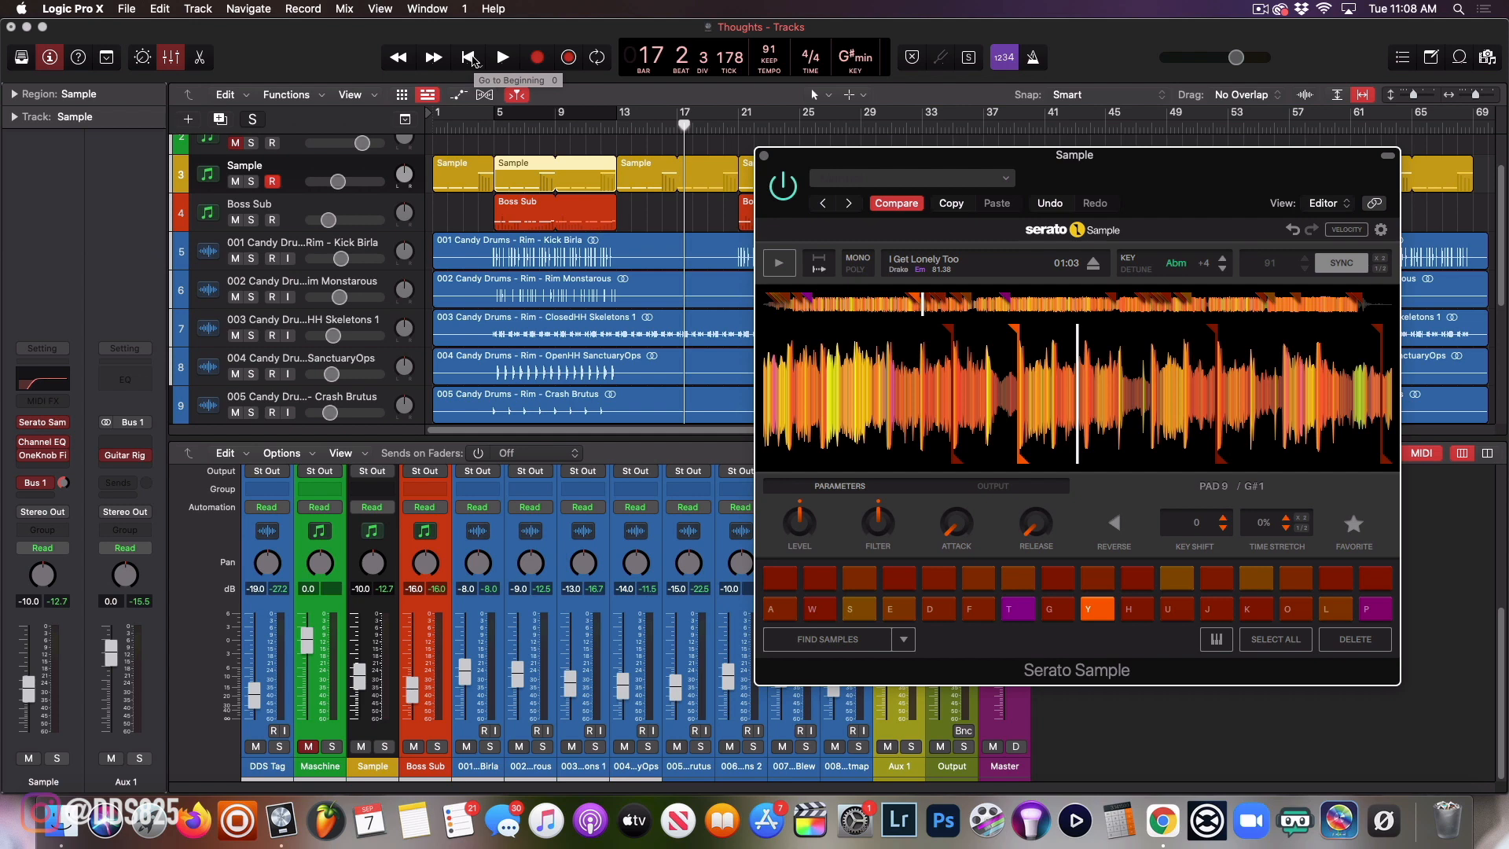
pyautogui.click(471, 59)
pyautogui.click(505, 55)
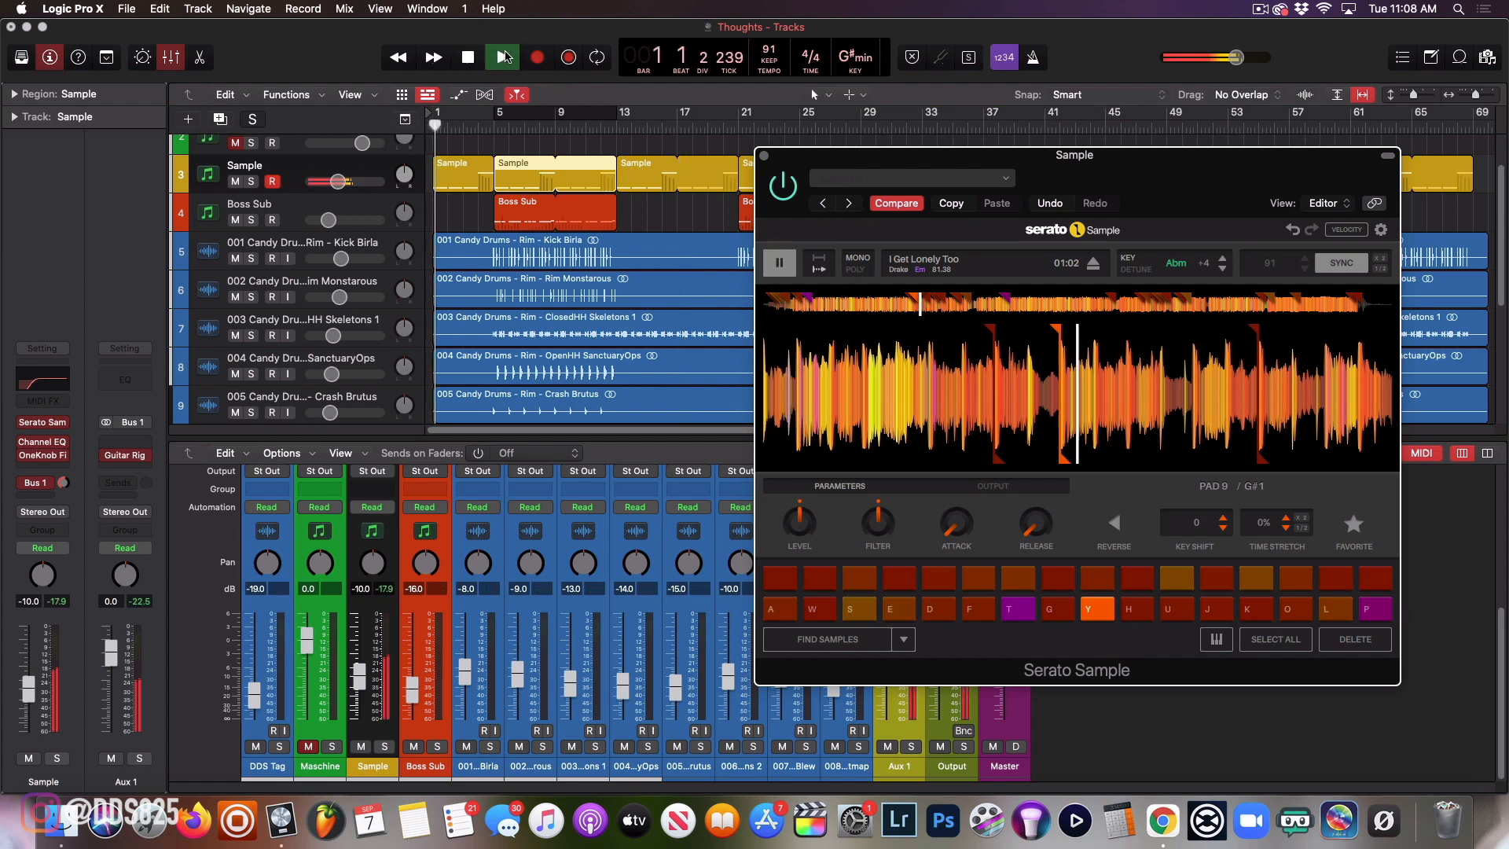